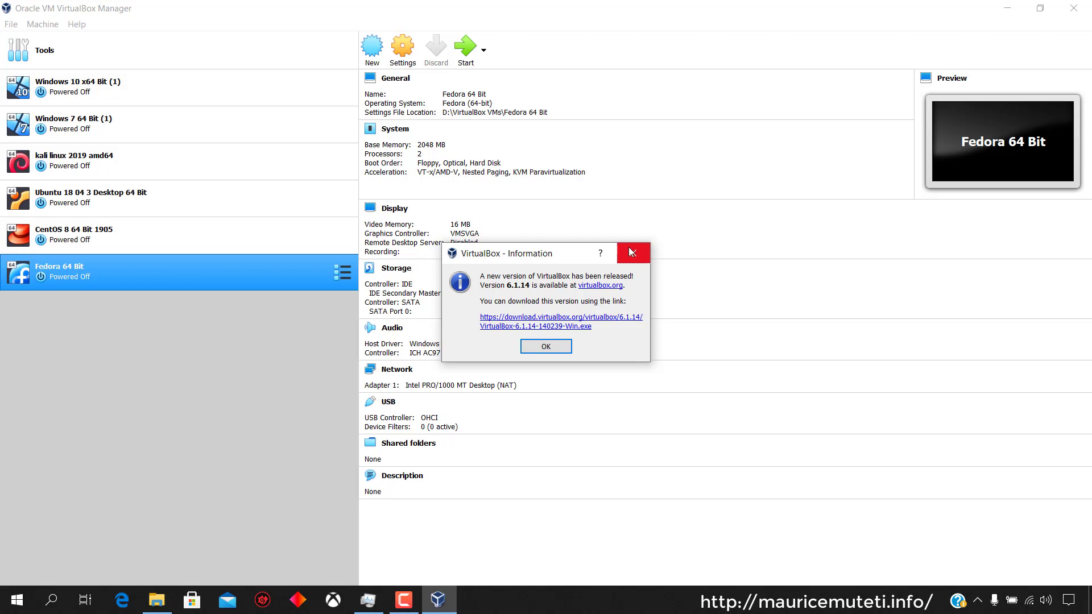
- Dismiss the update notice and start creating a new virtual machine
click(546, 348)
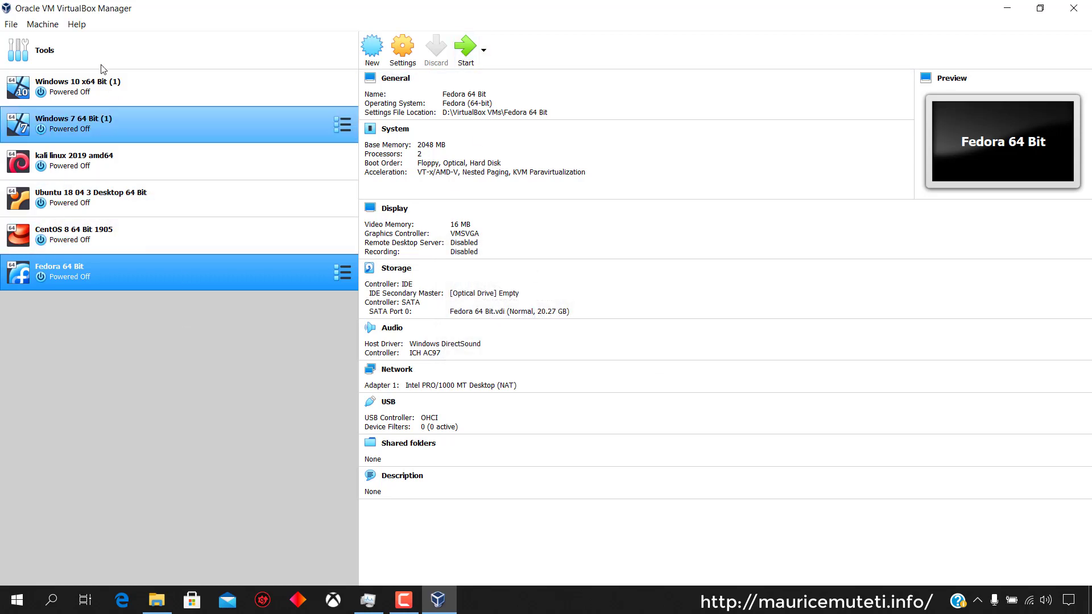
click(369, 45)
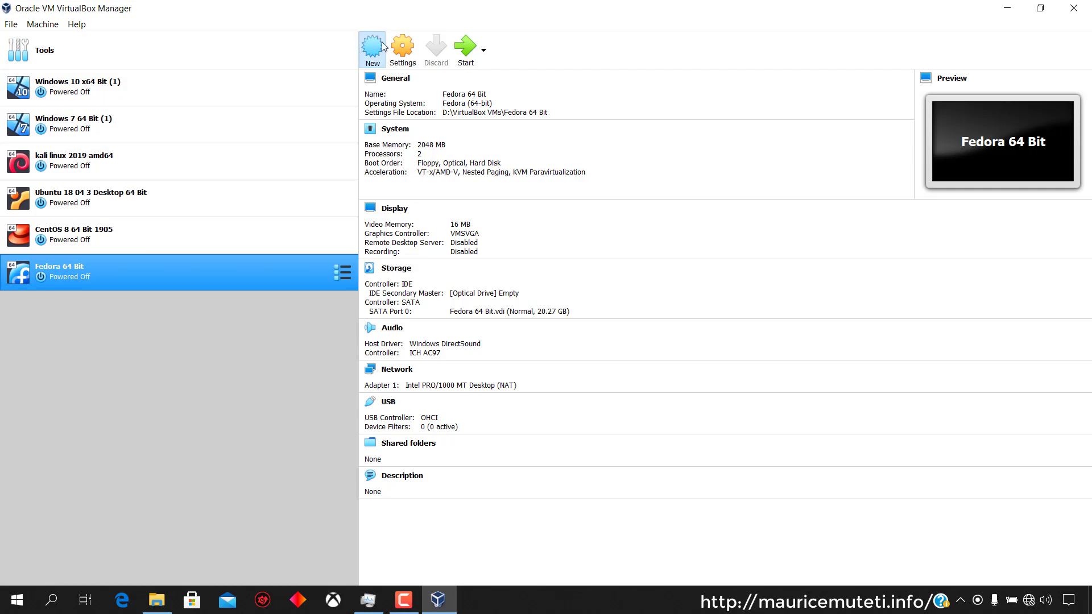
- Switch to File Explorer and copy the file name of the linuxmint-19.3-cinnamon-64bit image on drive D, then return to VirtualBox
click(156, 600)
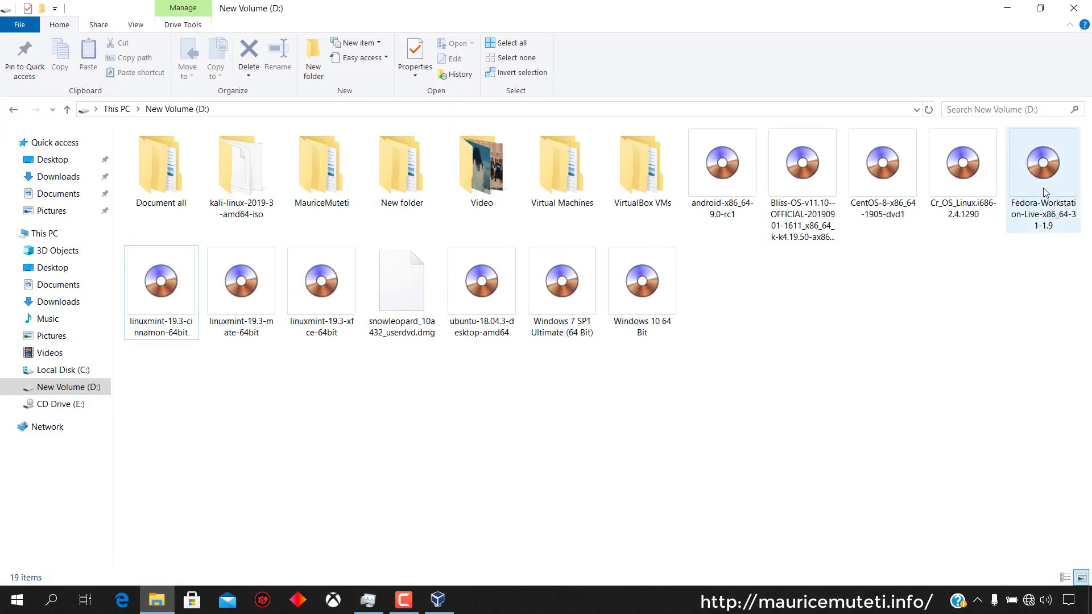
click(153, 333)
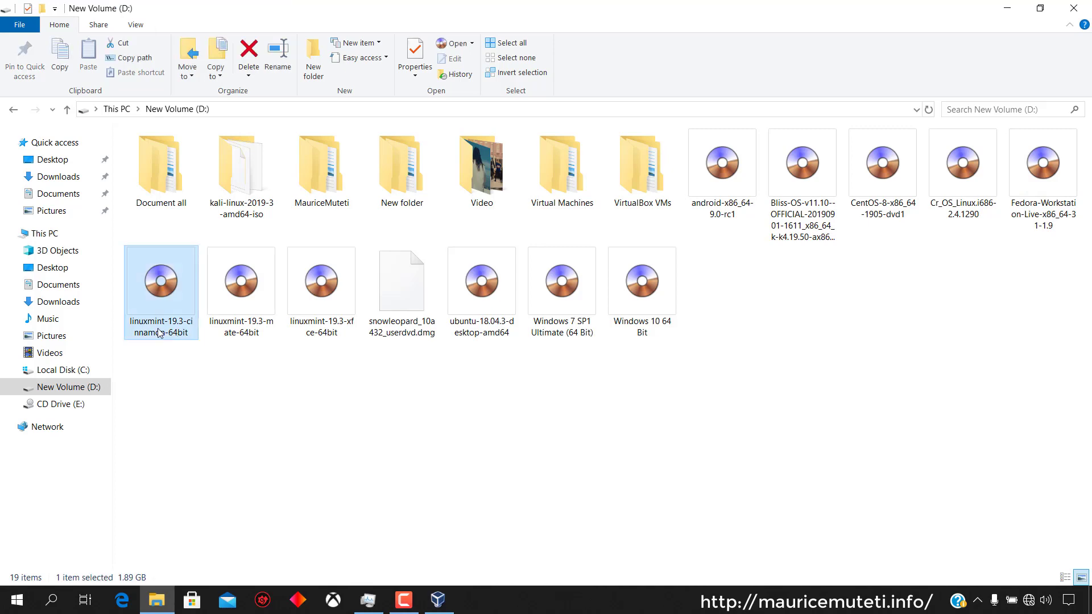
click(160, 334)
key(ctrl+c)
click(356, 391)
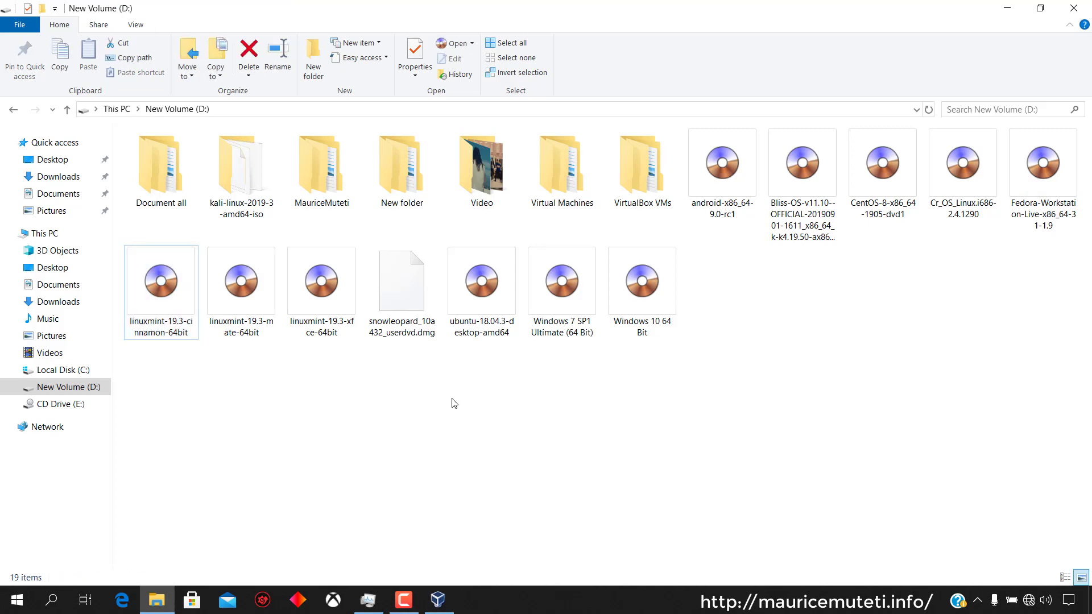
click(1001, 10)
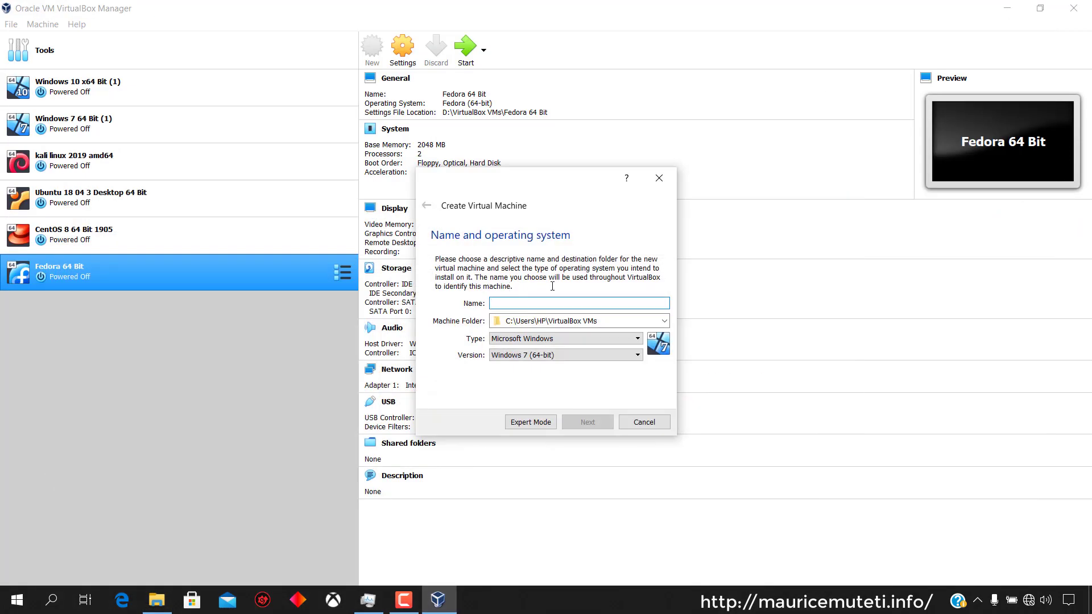
- Paste the copied name for the new virtual machine and edit it to "Linuxmint 19.3 Cinnamon 64 Bit"
key(ctrl+v)
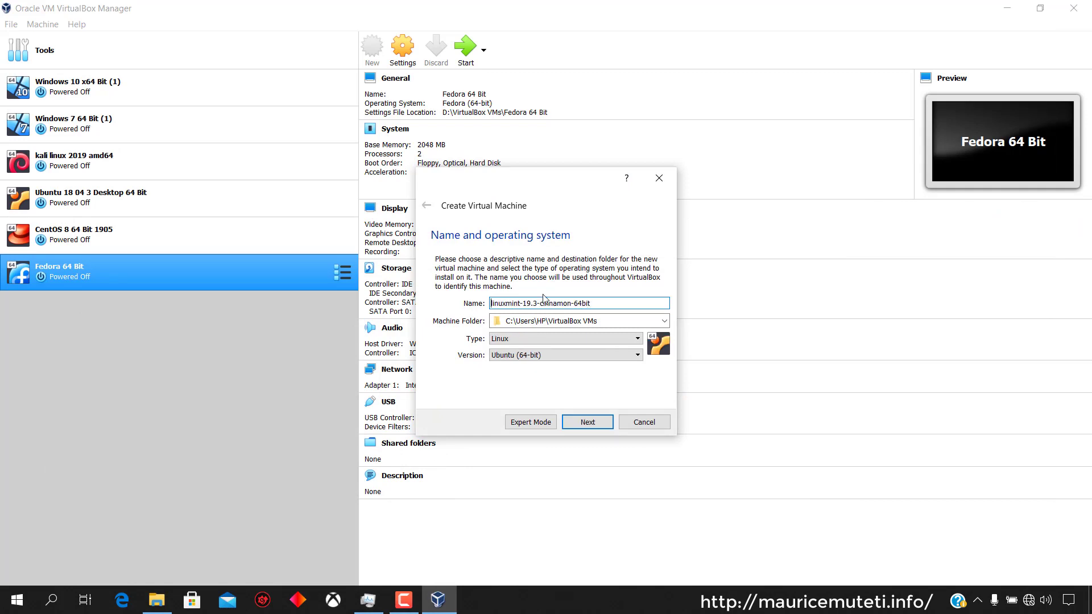
key(Delete)
text(L)
key(BackSpace)
key(BackSpace)
key(Delete)
text(C)
key(BackSpace)
key(BackSpace)
text(B)
- Set the machine folder to D:\VirtualBox VMs
click(664, 321)
click(626, 343)
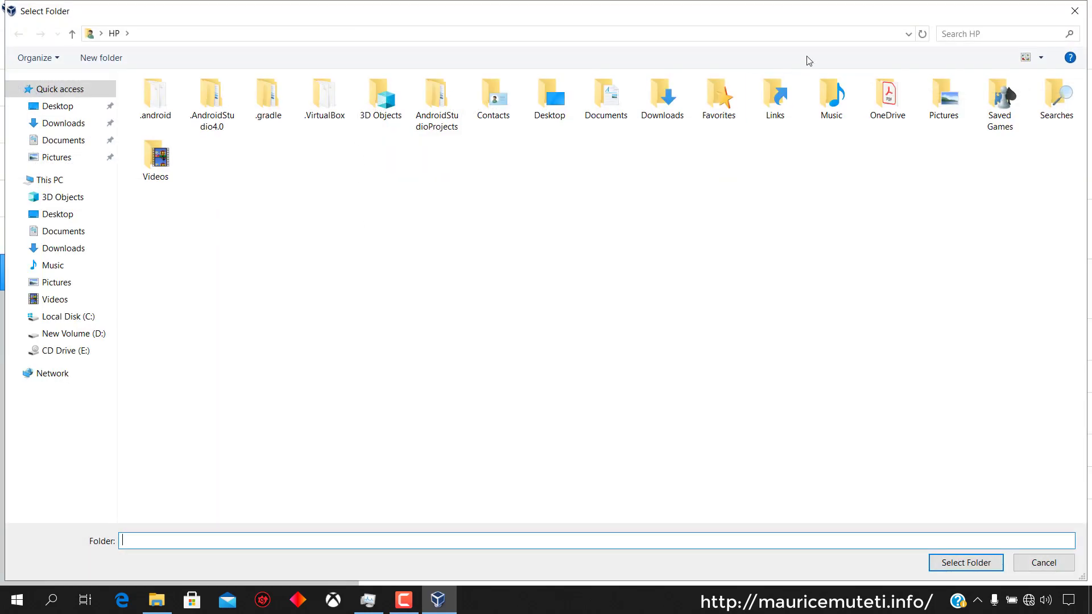
click(61, 181)
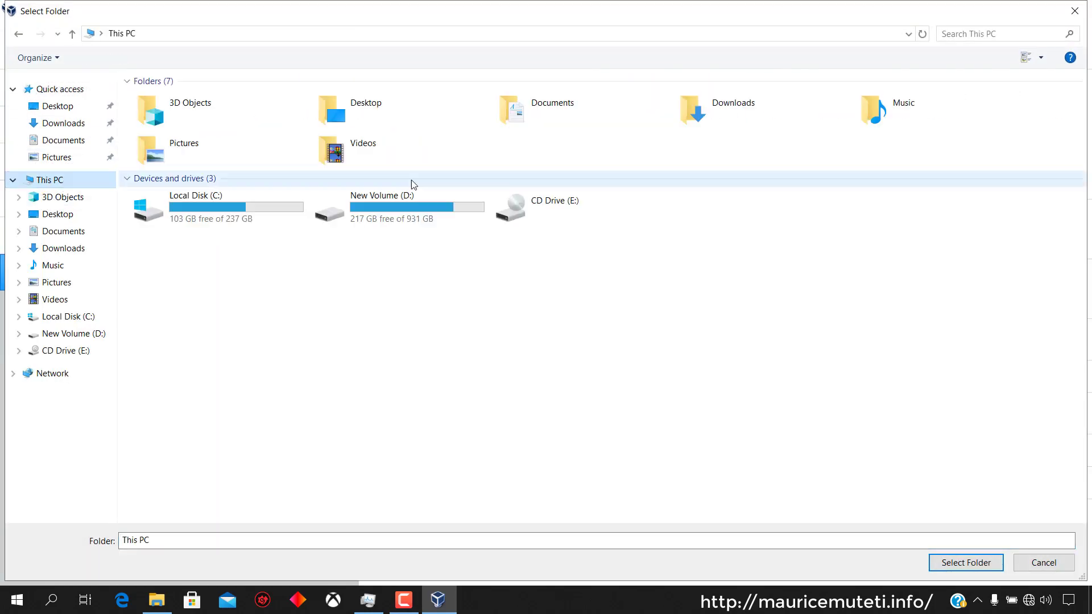
double_click(440, 220)
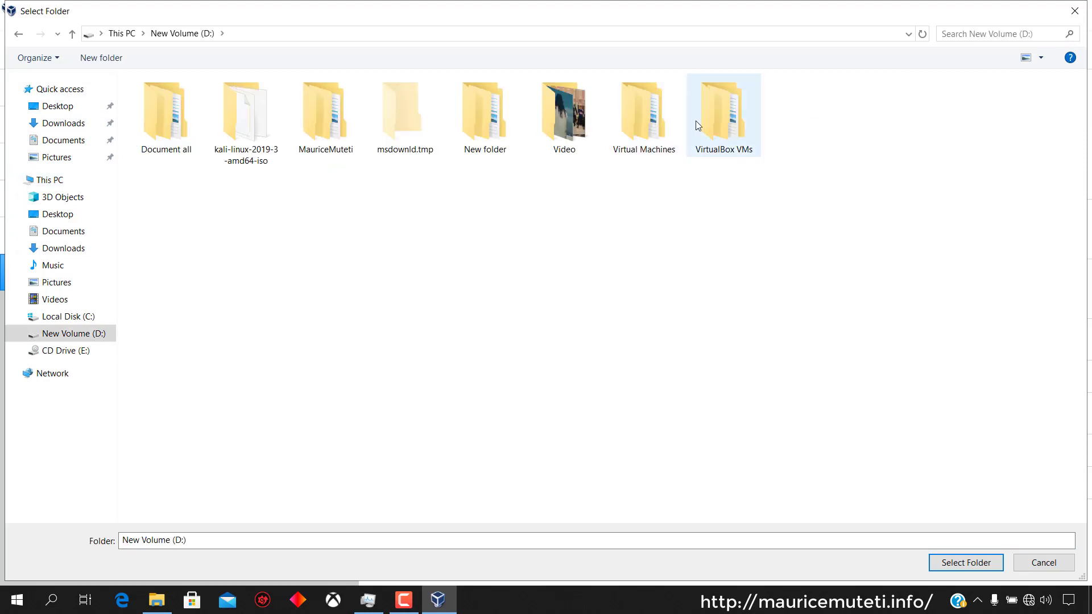
double_click(719, 121)
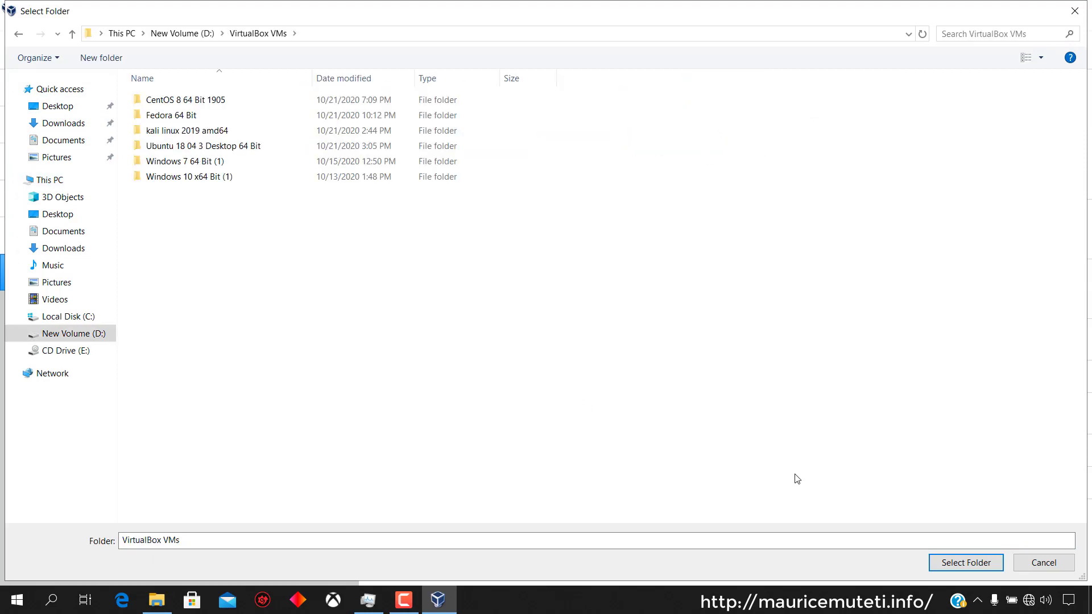
click(965, 563)
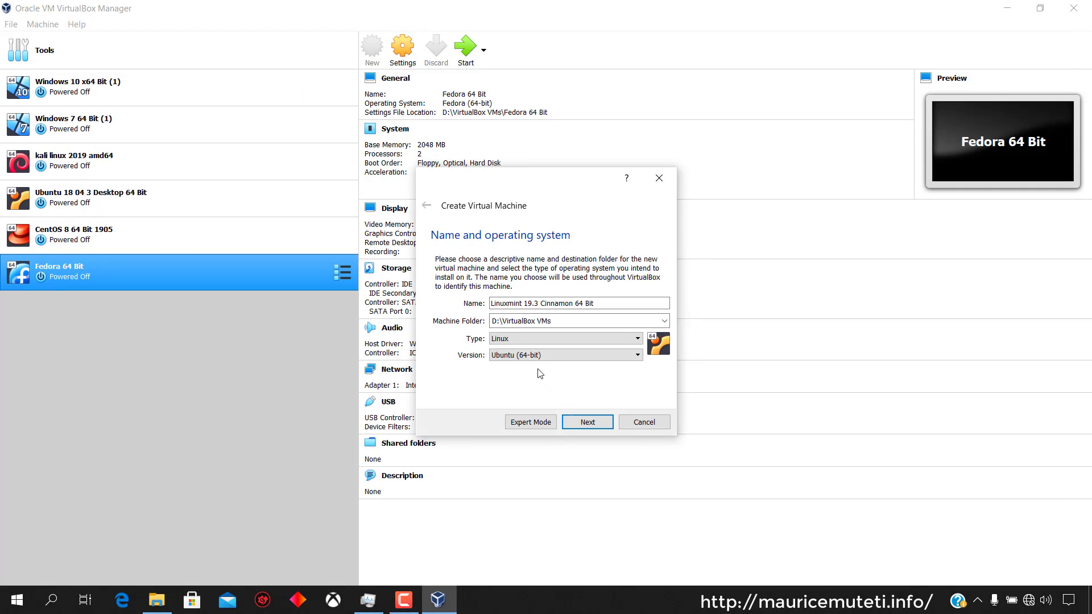
- Accept the name and operating system settings and allocate 2048 MB of memory to the virtual machine
click(606, 428)
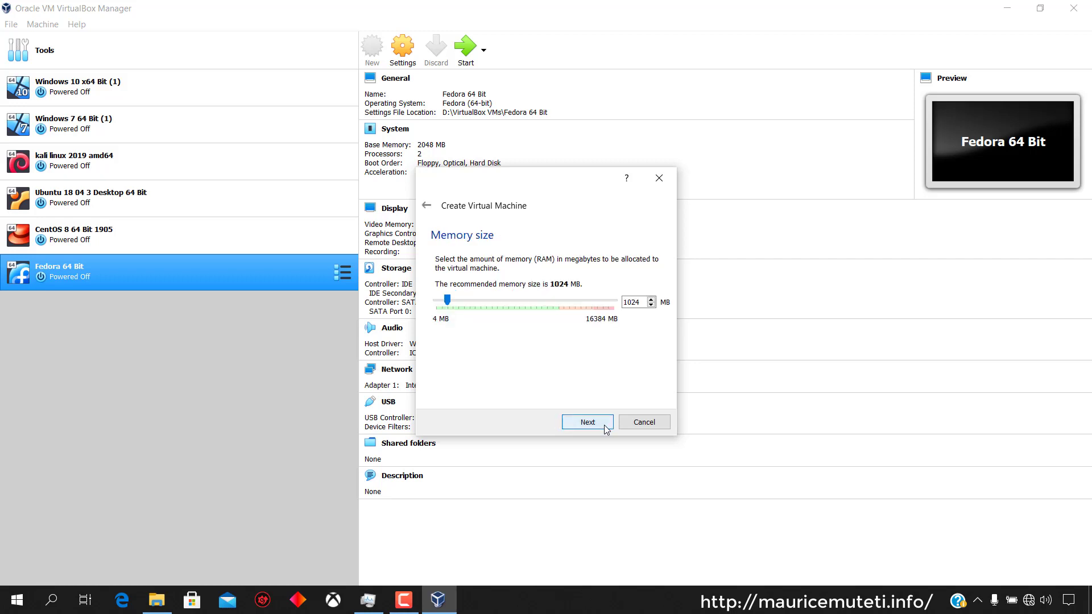
drag(448, 302, 464, 306)
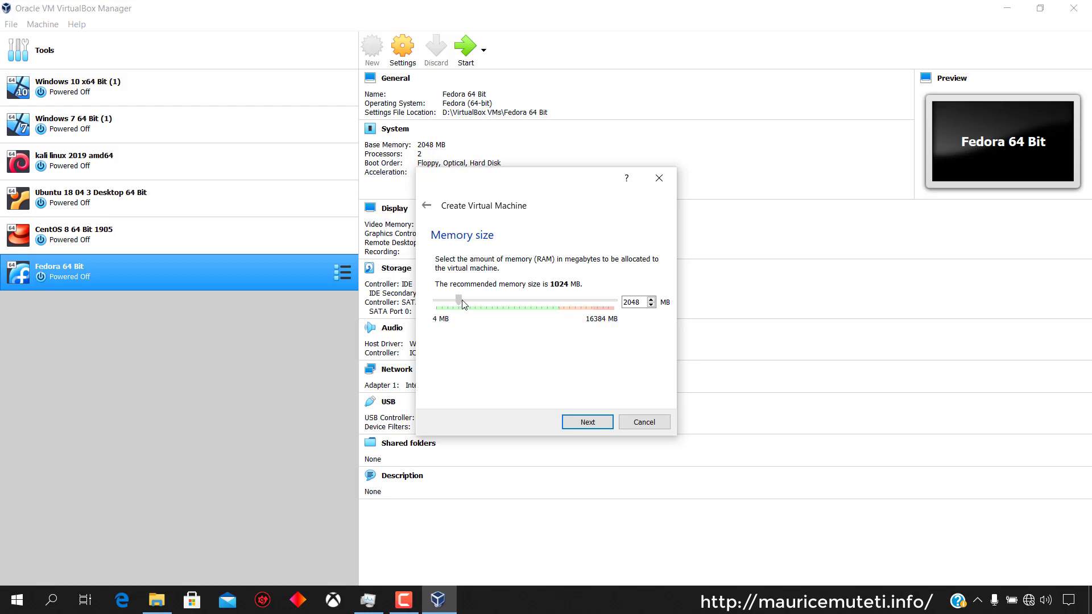
click(592, 426)
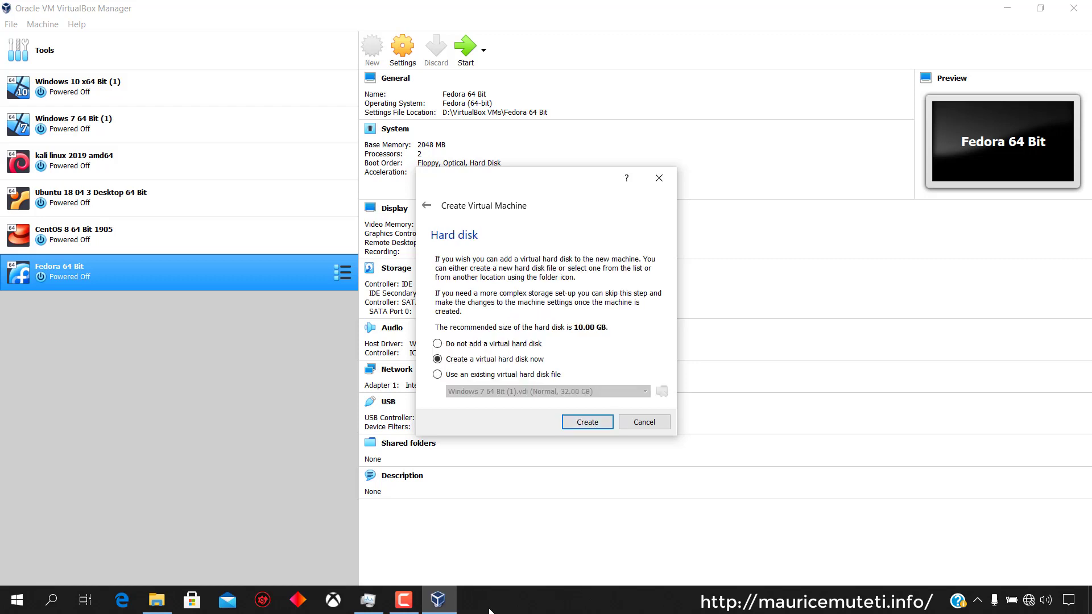
- Check the host computer's memory usage in Task Manager and return to the virtual machine wizard
right_click(540, 605)
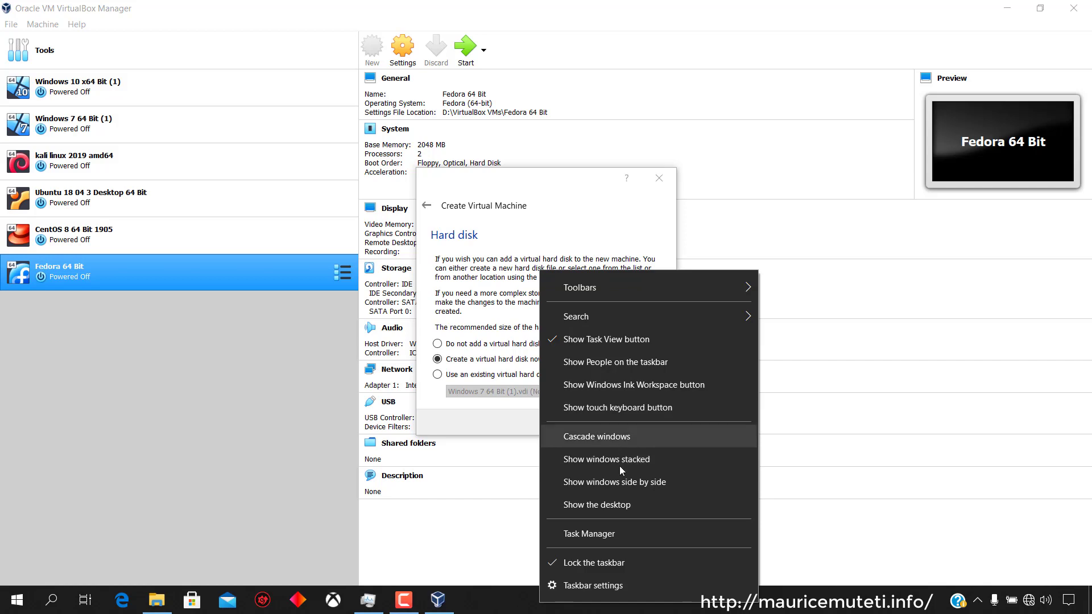
click(620, 534)
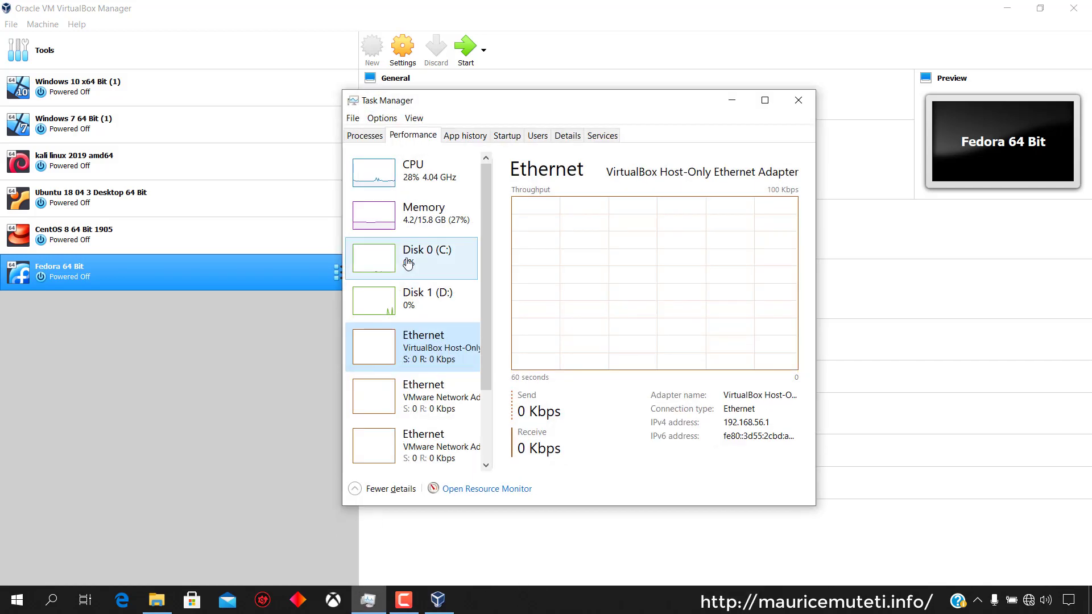
click(419, 217)
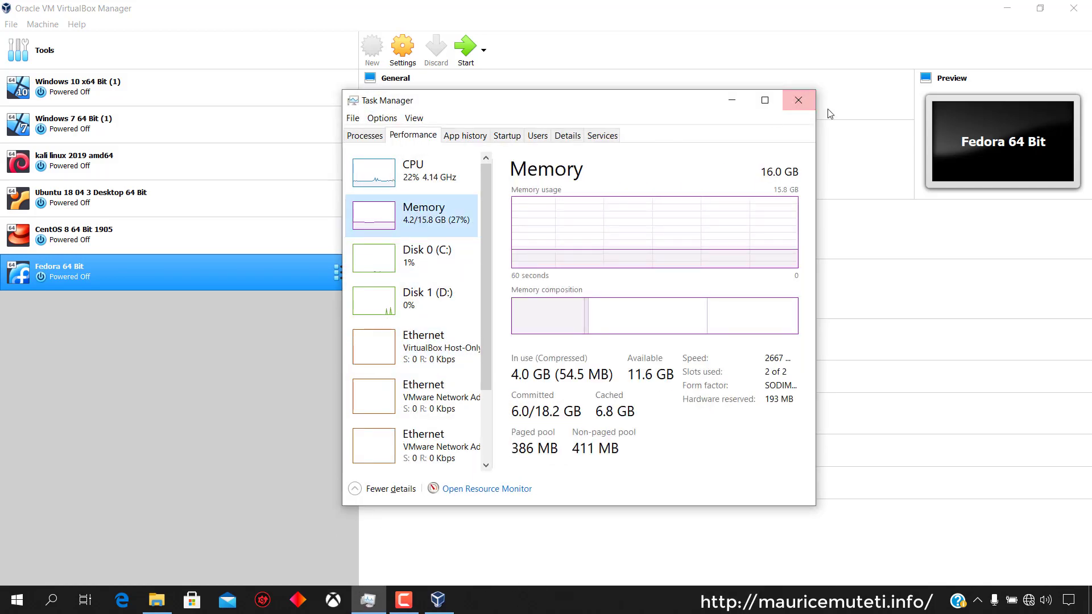
click(732, 100)
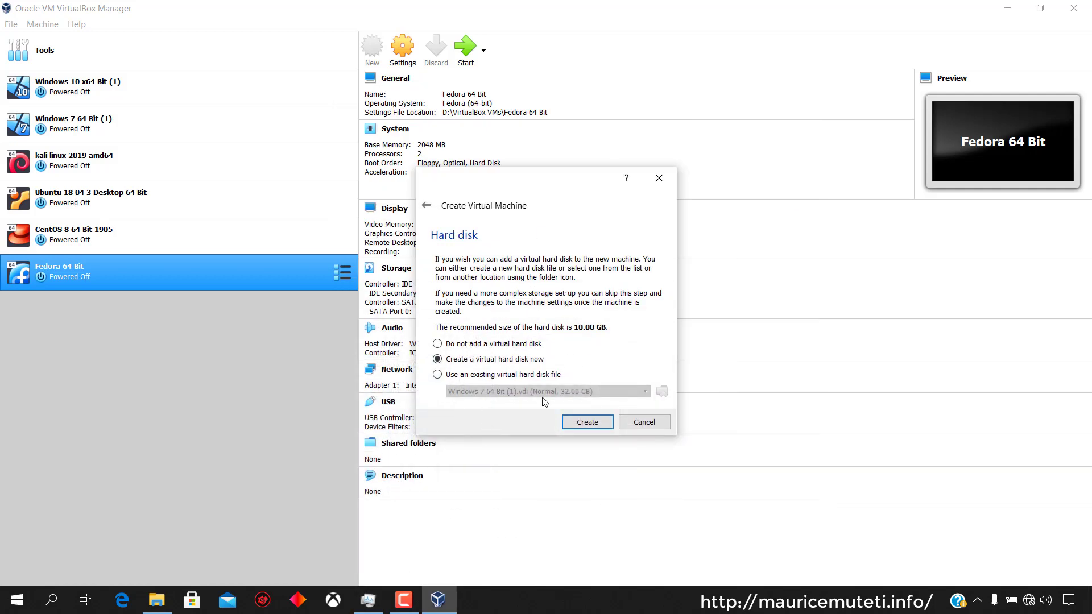
- Configure a new dynamically allocated VDI virtual hard disk with a size of 20.91 GB
click(596, 425)
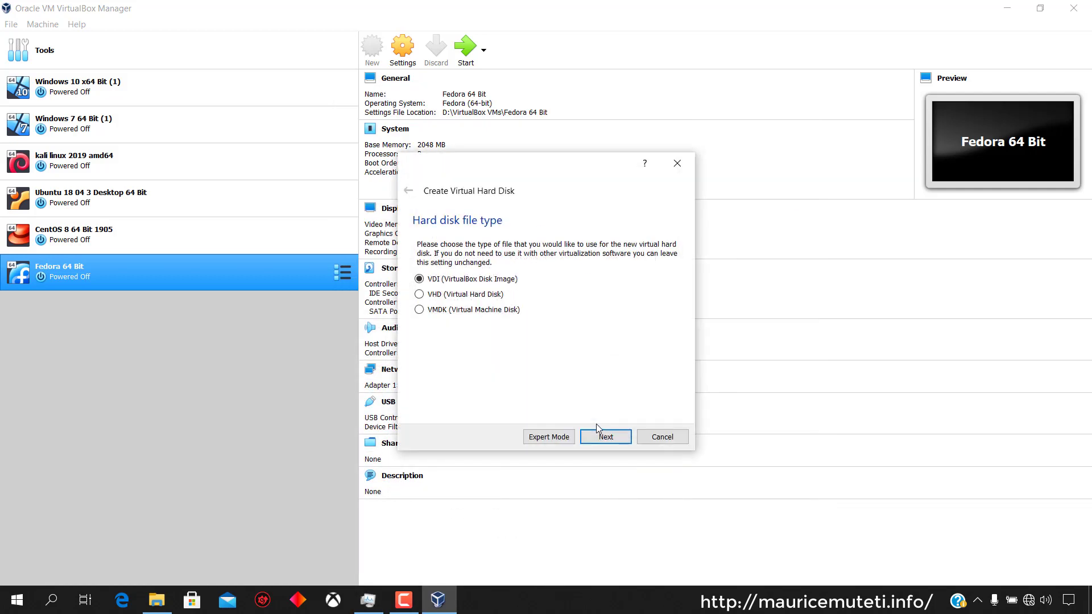
click(608, 441)
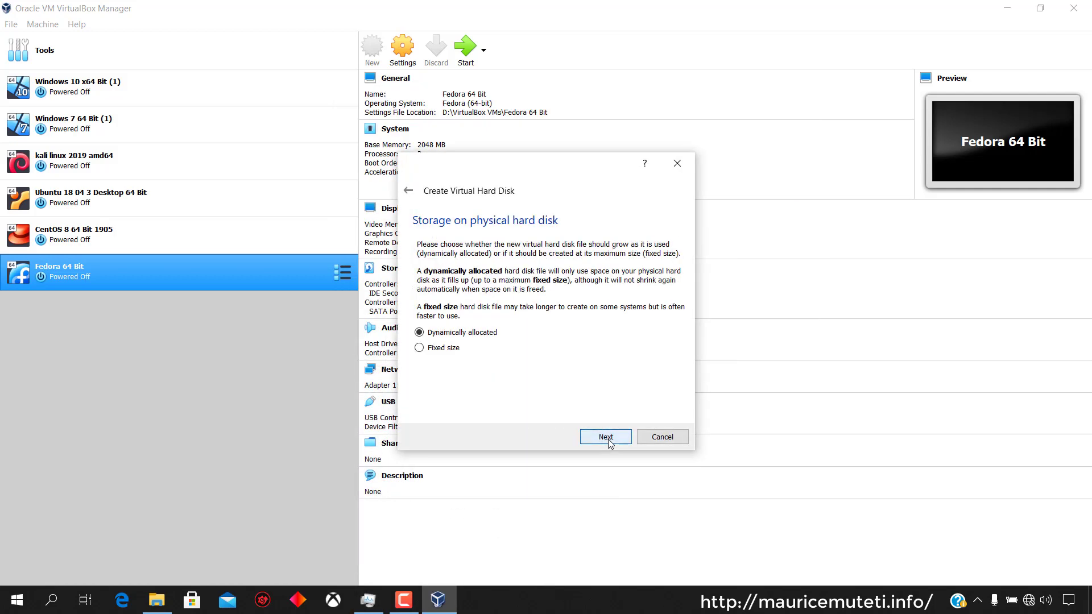
click(609, 441)
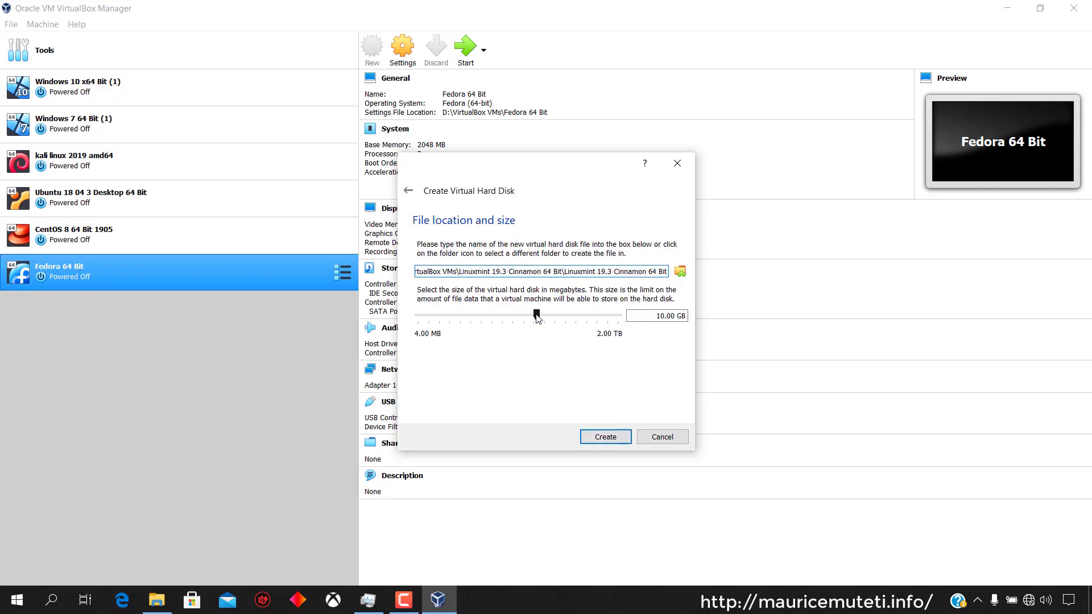
drag(536, 315, 548, 317)
key(Left)
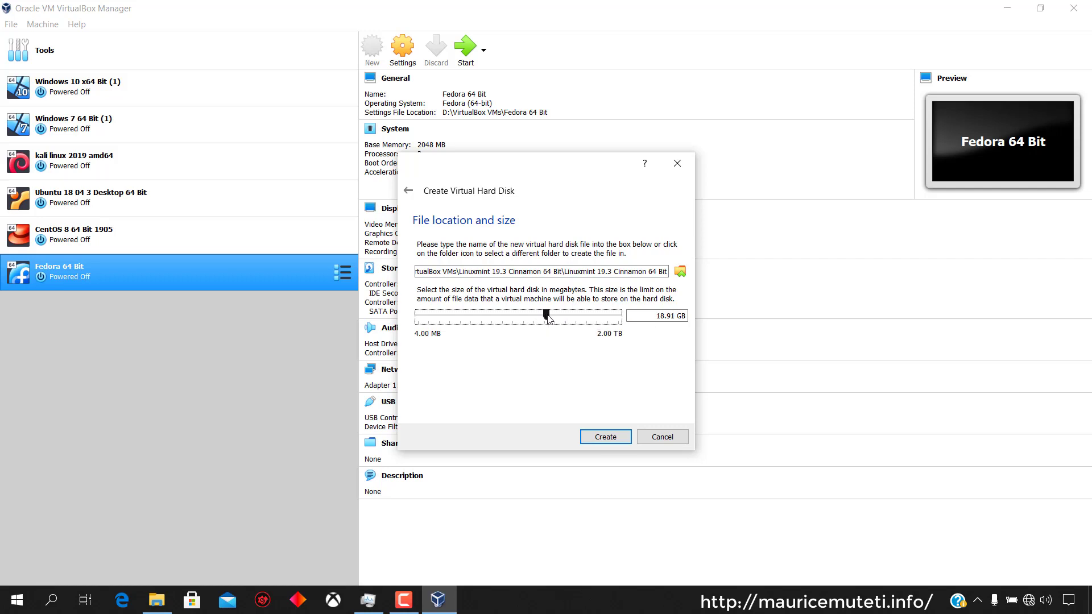
key(Right)
- Check the free space of the host drives in File Explorer and create the virtual hard disk
click(157, 599)
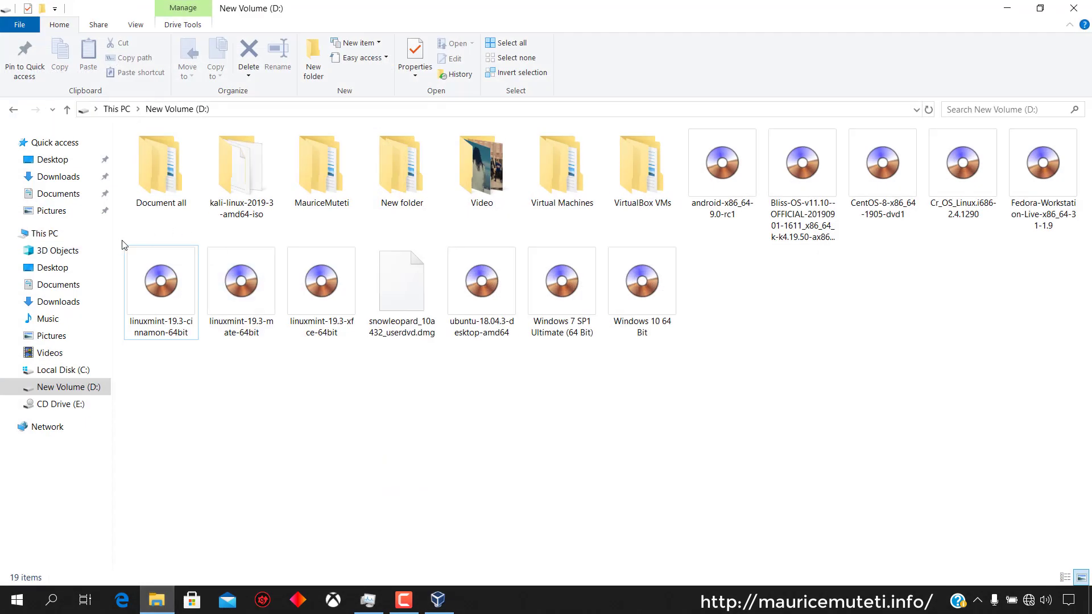
click(34, 234)
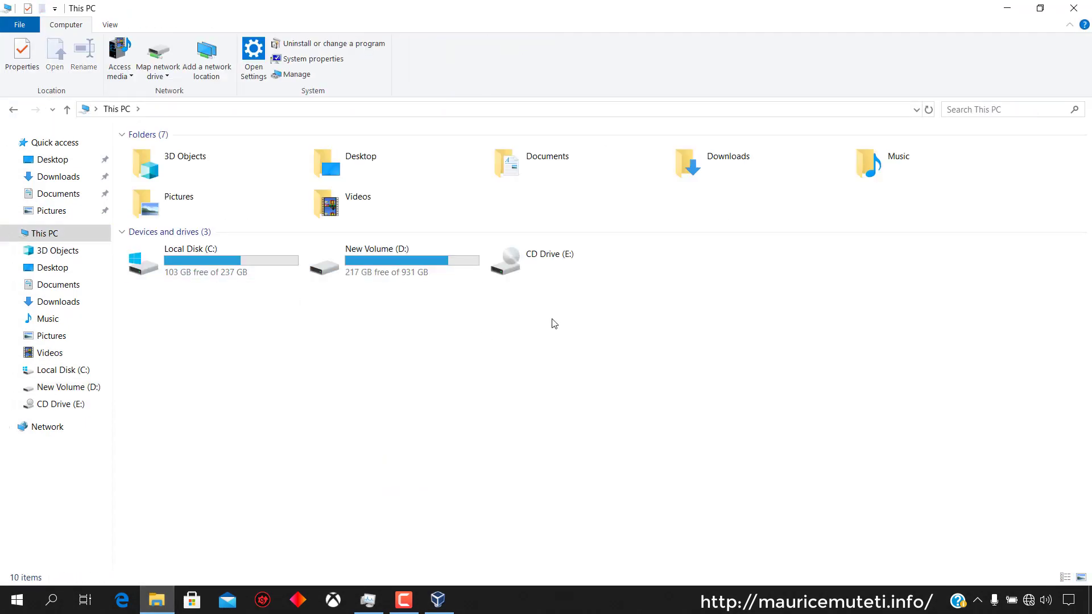
click(1007, 8)
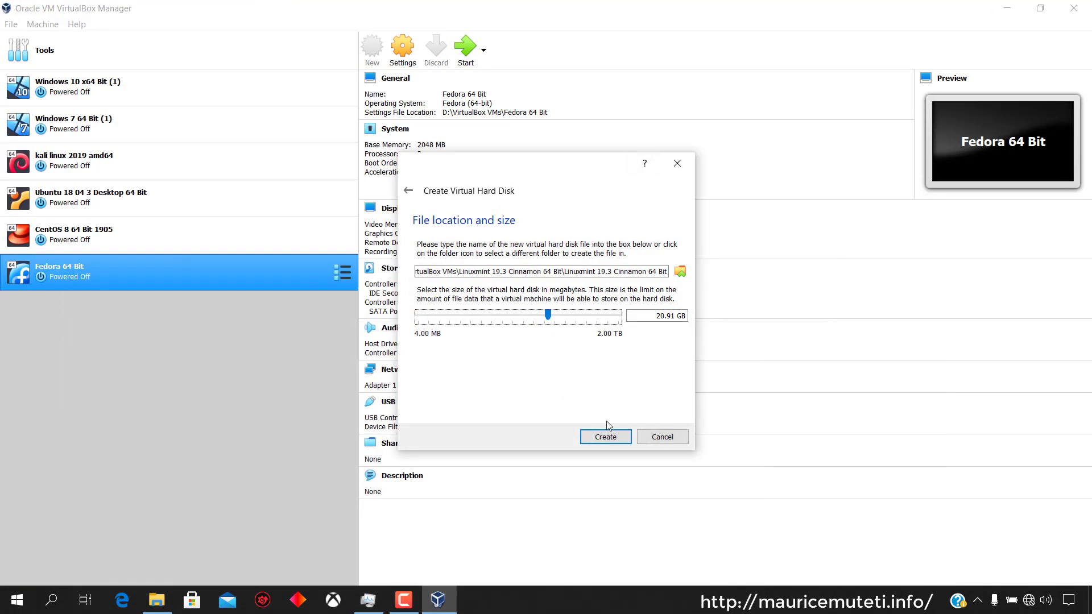
click(613, 440)
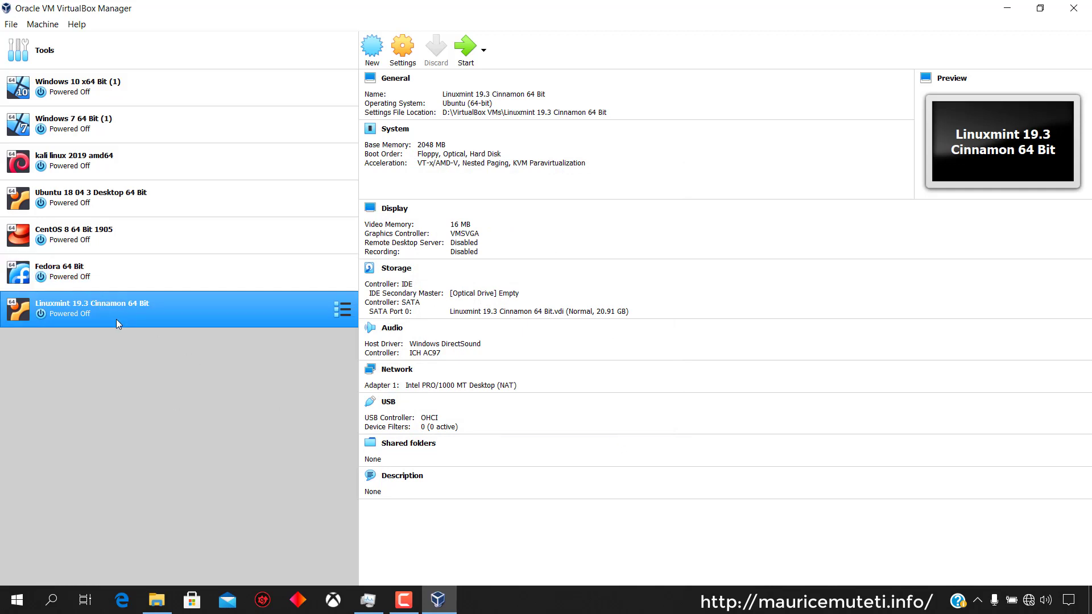
- Set the Linuxmint virtual machine's processor count to 2 in its system settings
click(412, 59)
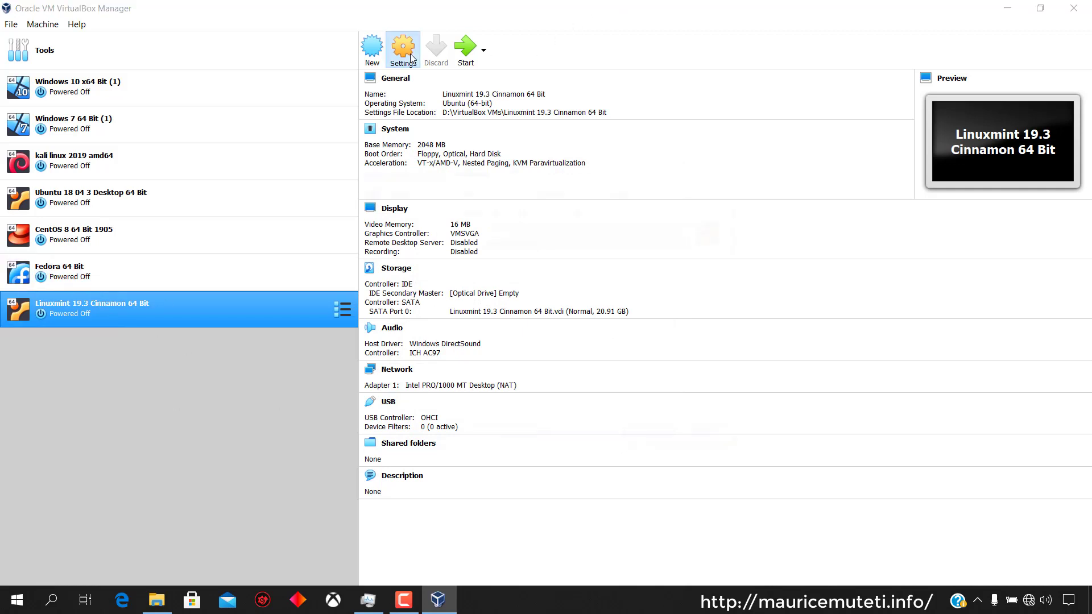
click(392, 193)
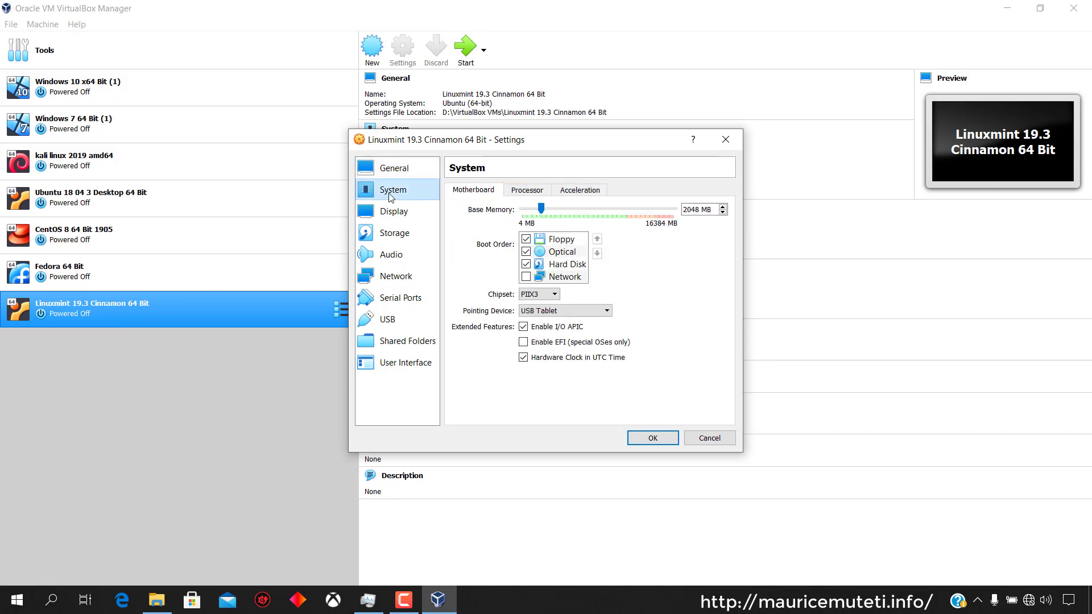
click(542, 193)
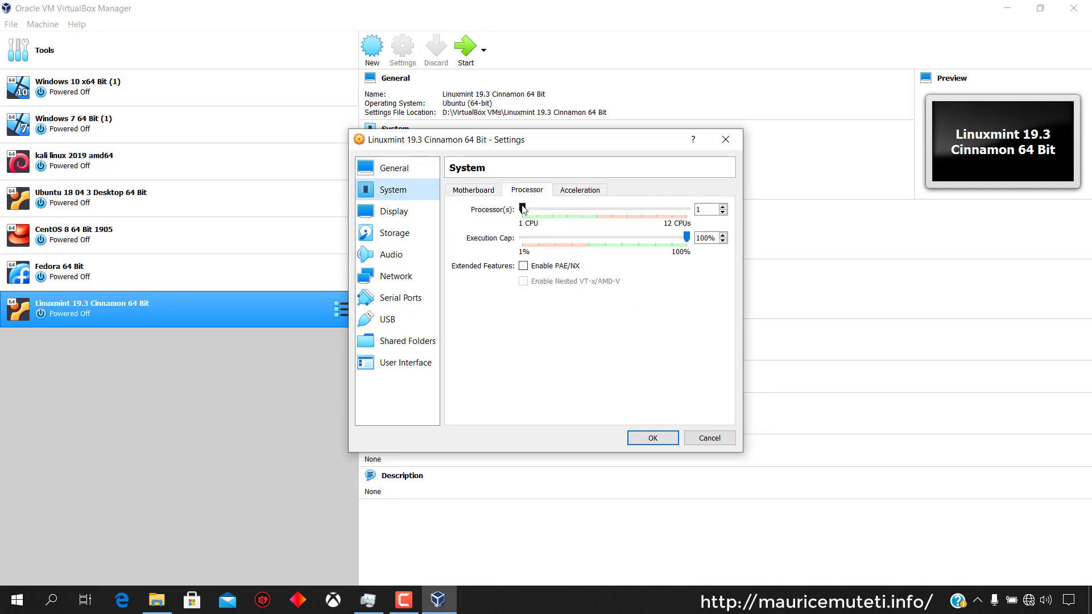
drag(522, 209, 536, 206)
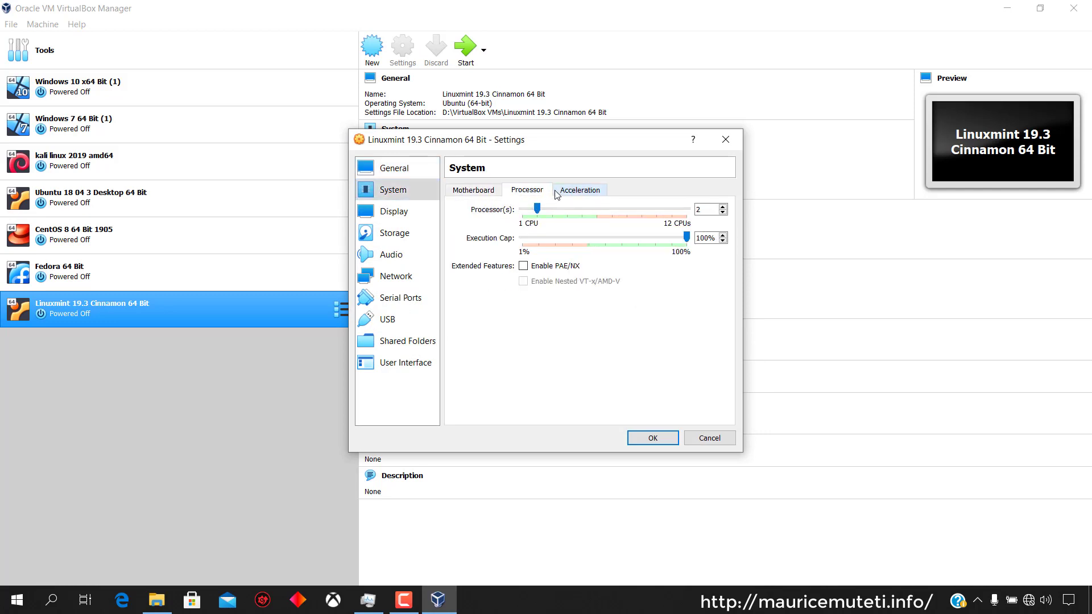
- Attach the linuxmint-19.3-cinnamon-64bit ISO to the virtual machine's empty IDE optical drive and save the settings
click(393, 233)
click(484, 222)
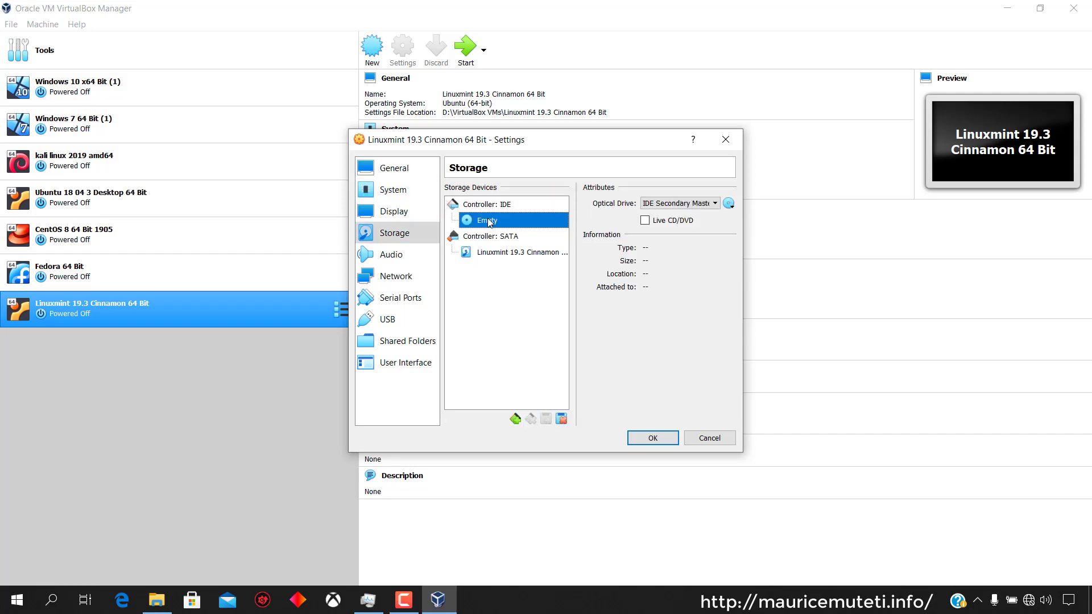
click(730, 204)
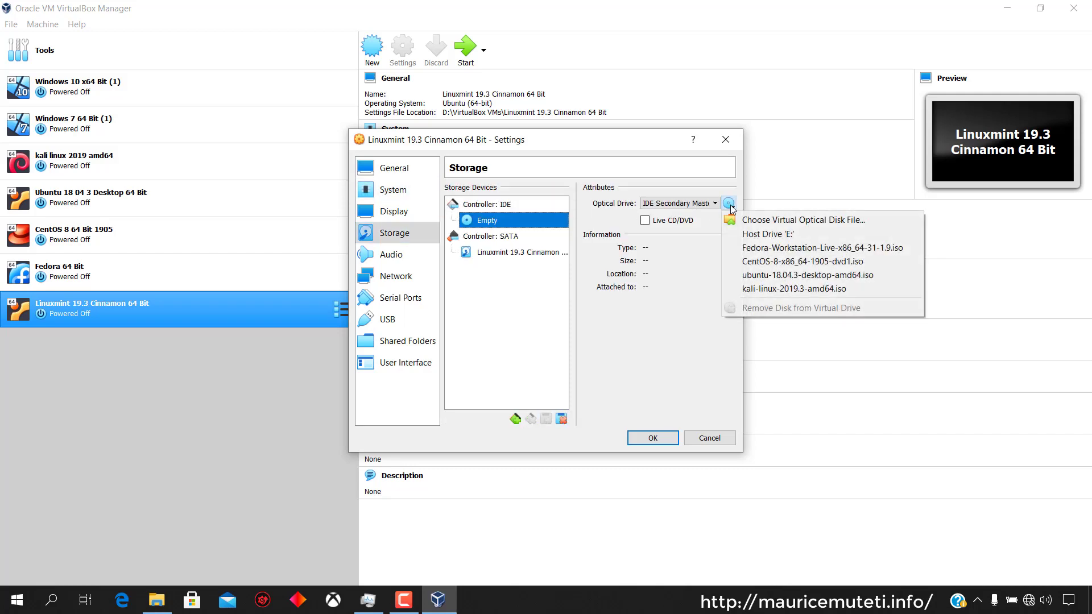
click(757, 218)
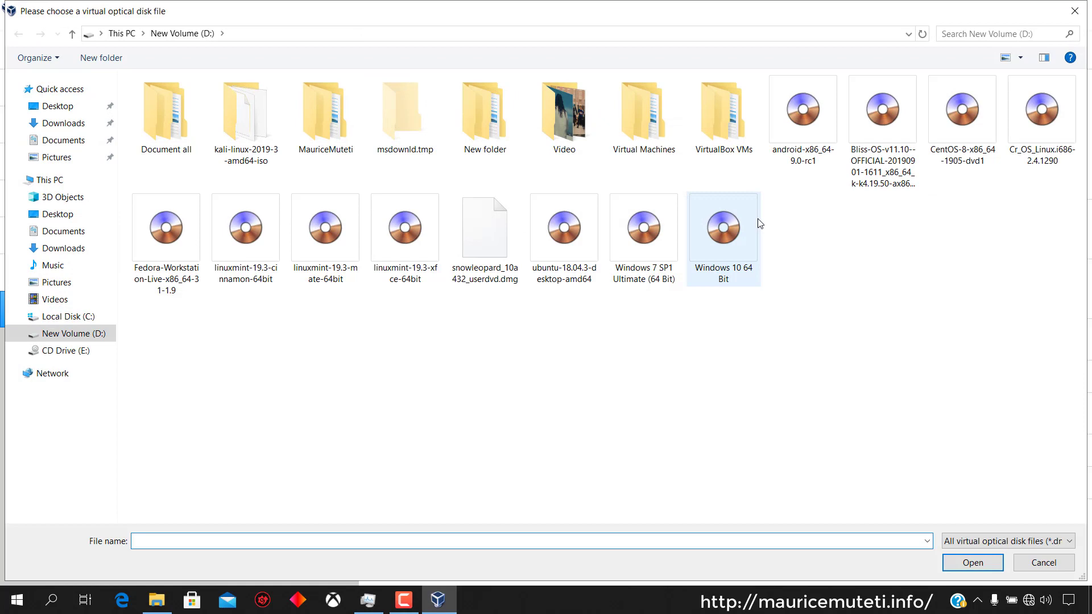
click(166, 244)
click(245, 250)
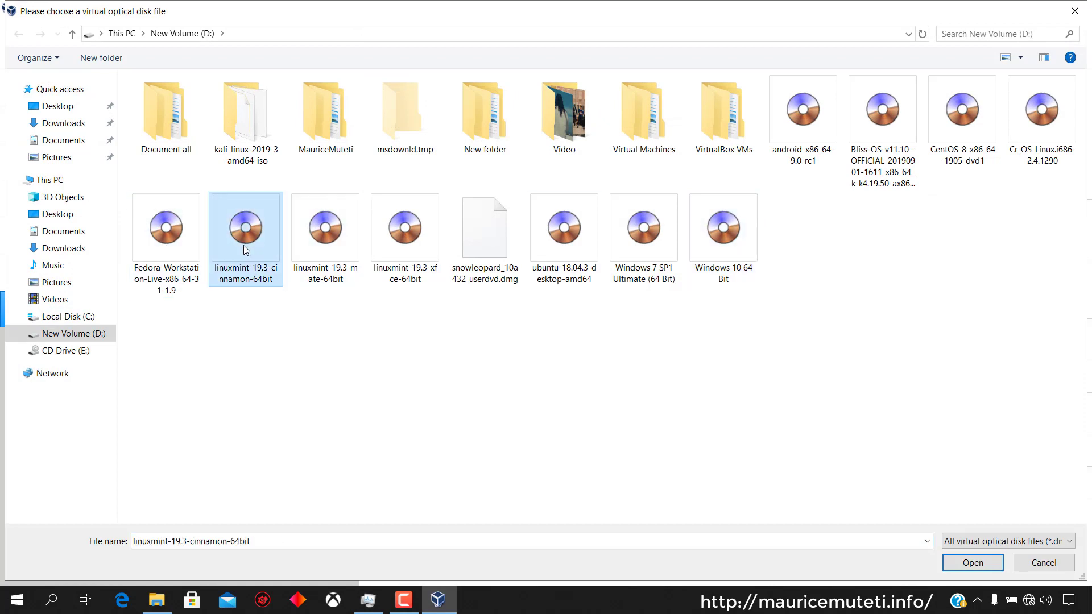
click(972, 562)
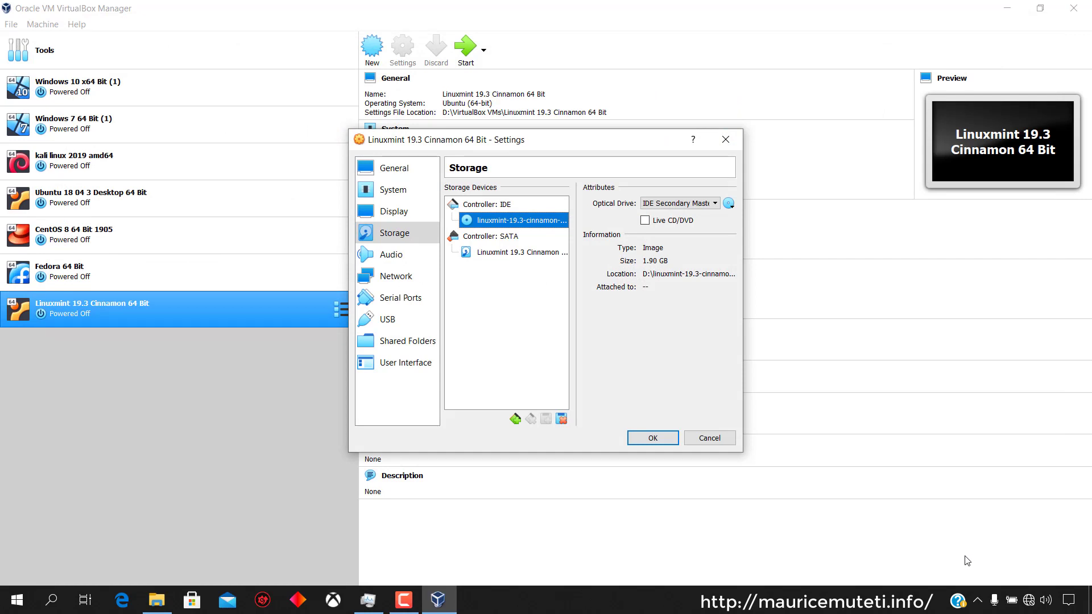
click(669, 439)
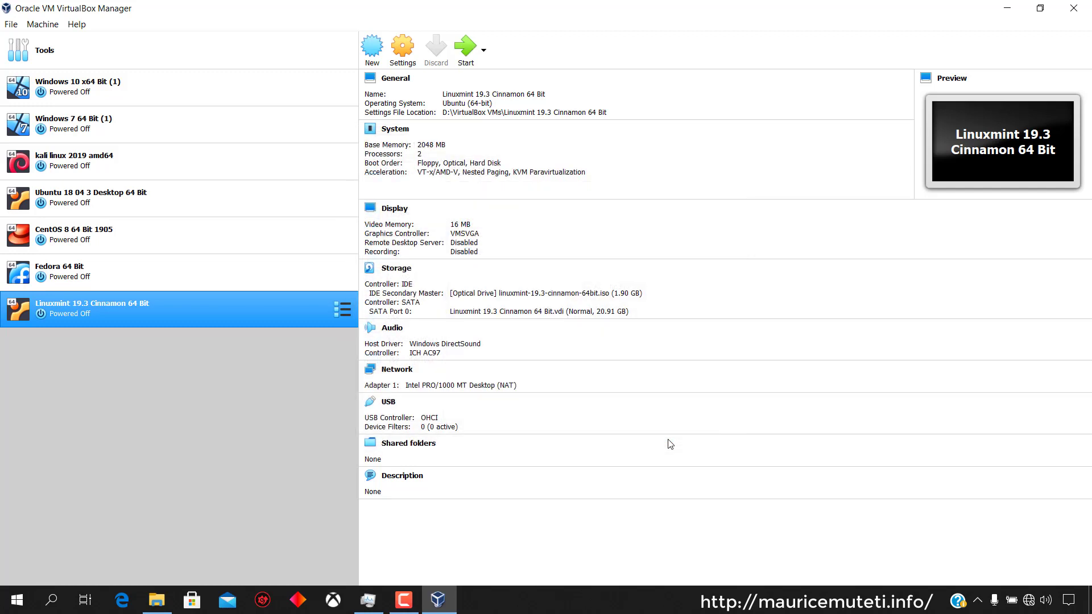
- Start the Linuxmint virtual machine, boot it with Start Linux Mint and dismiss the mouse pointer integration notice
click(467, 53)
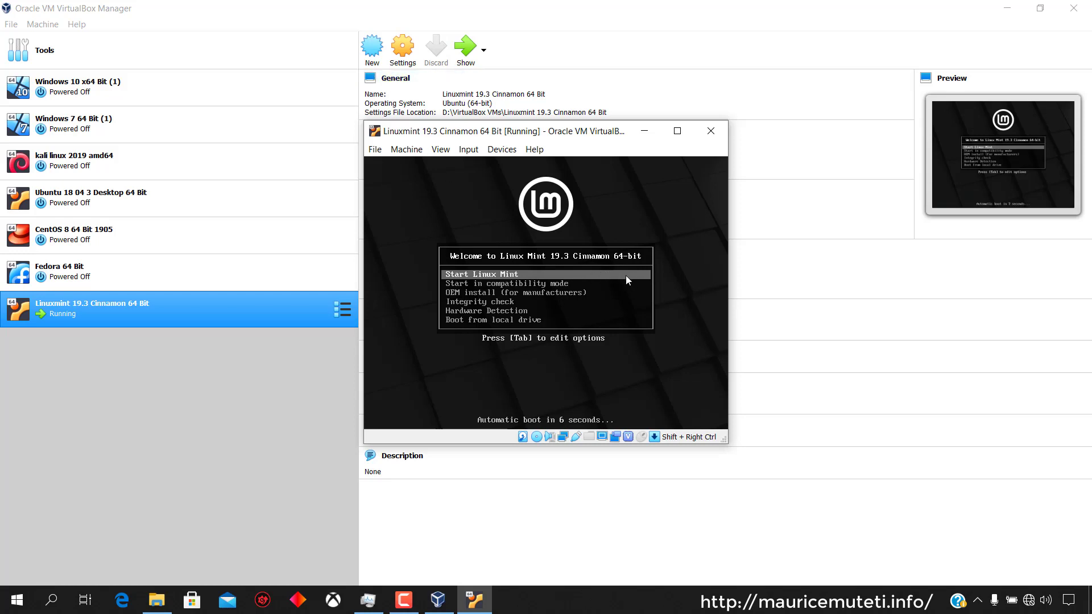
key(Down)
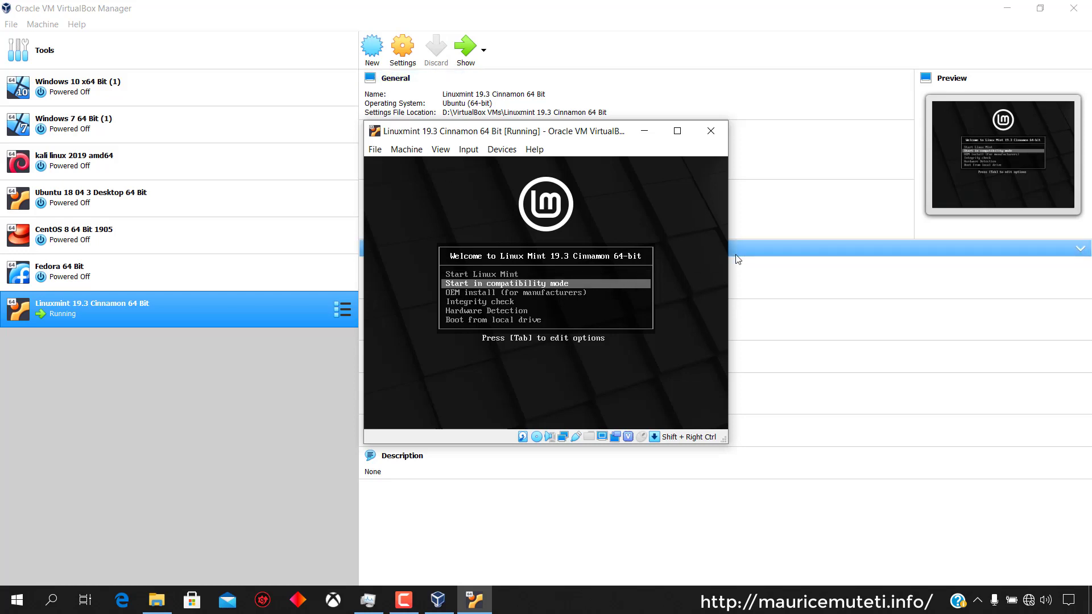
key(Up)
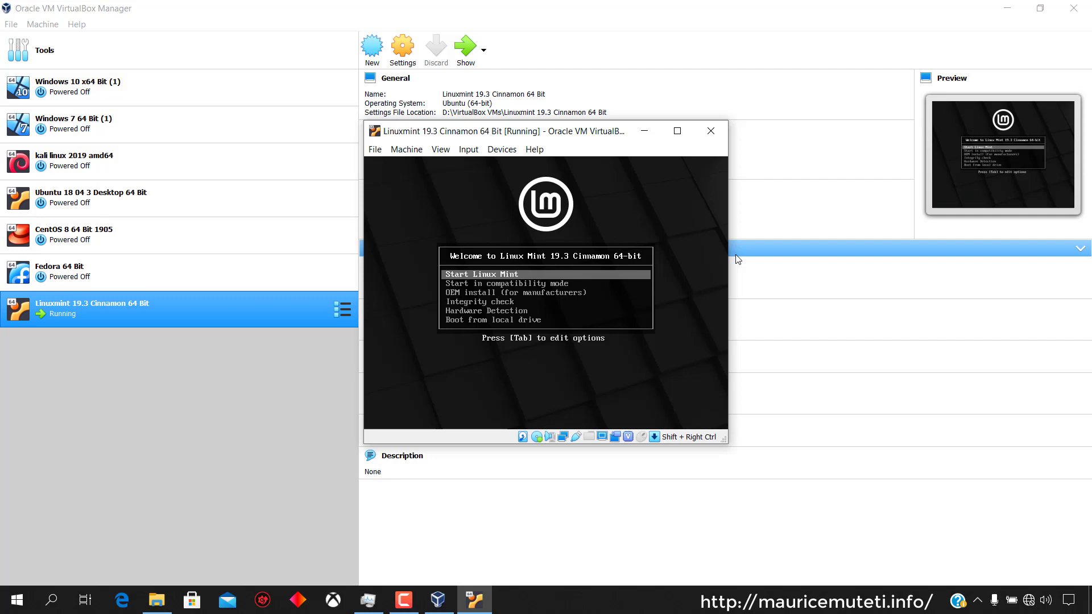
key(Return)
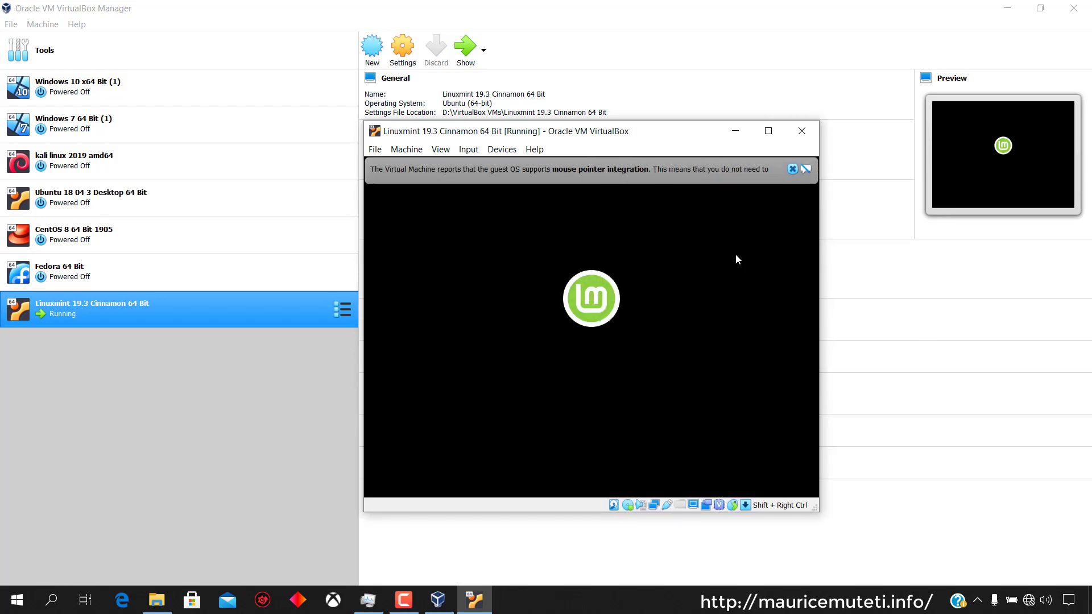
click(792, 169)
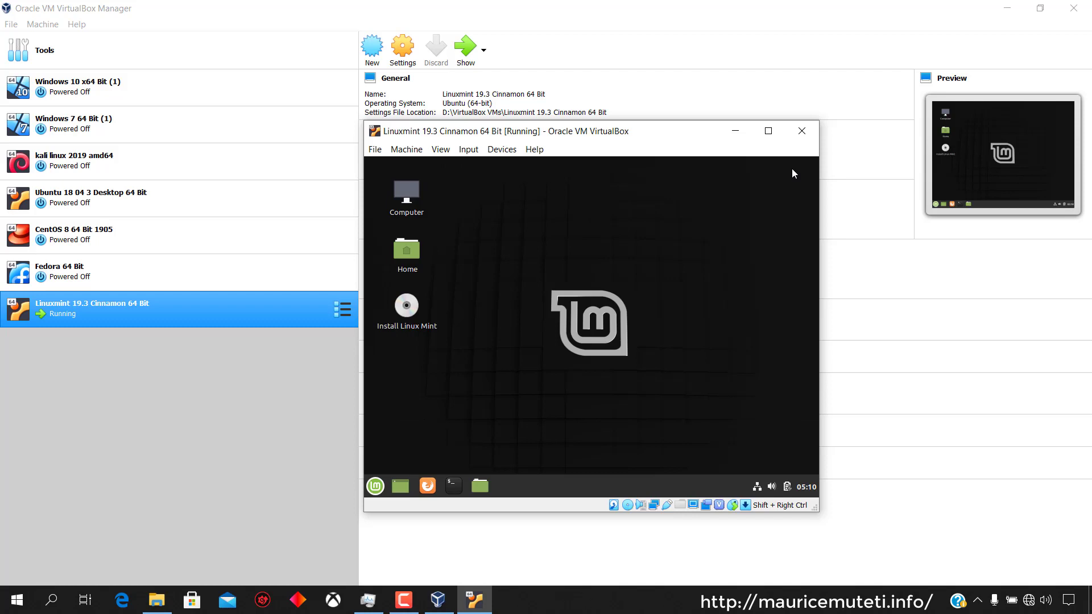
- Launch the Linux Mint installer with English, the English (US) keyboard layout and third-party software enabled
double_click(416, 313)
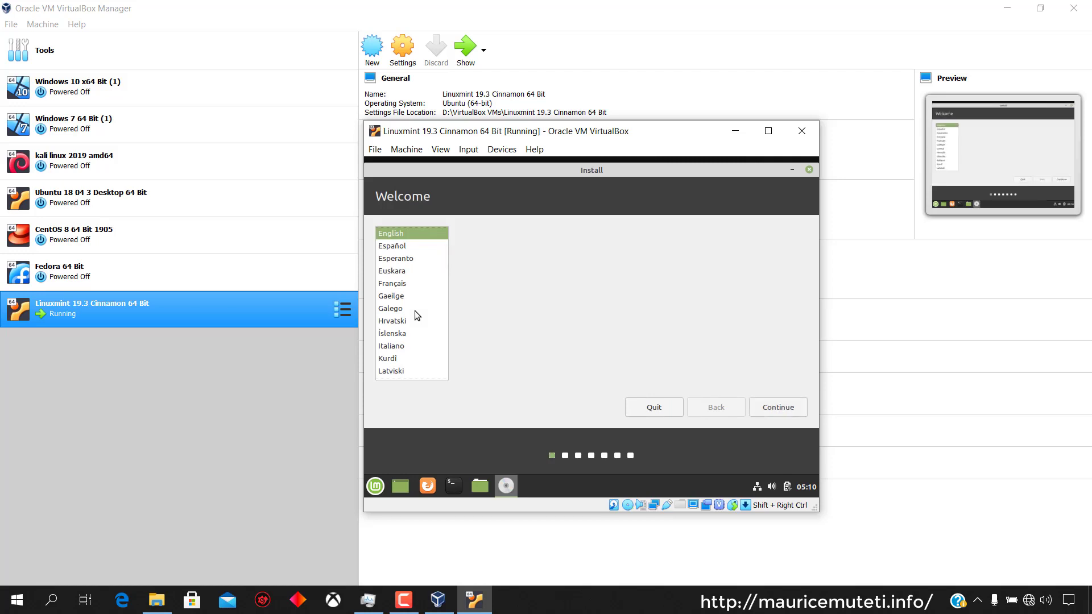
click(788, 408)
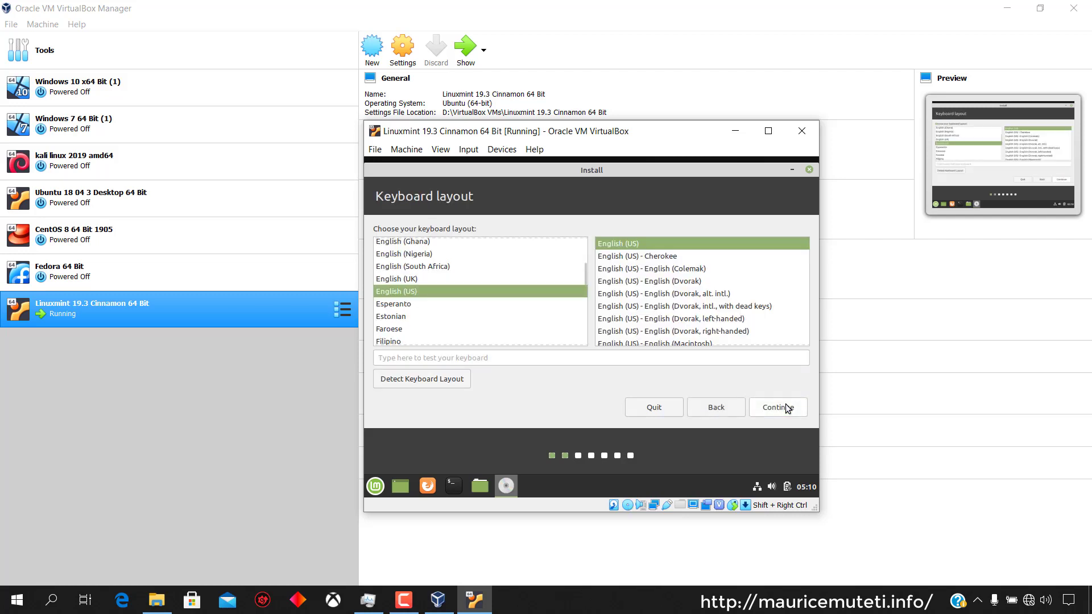
click(783, 408)
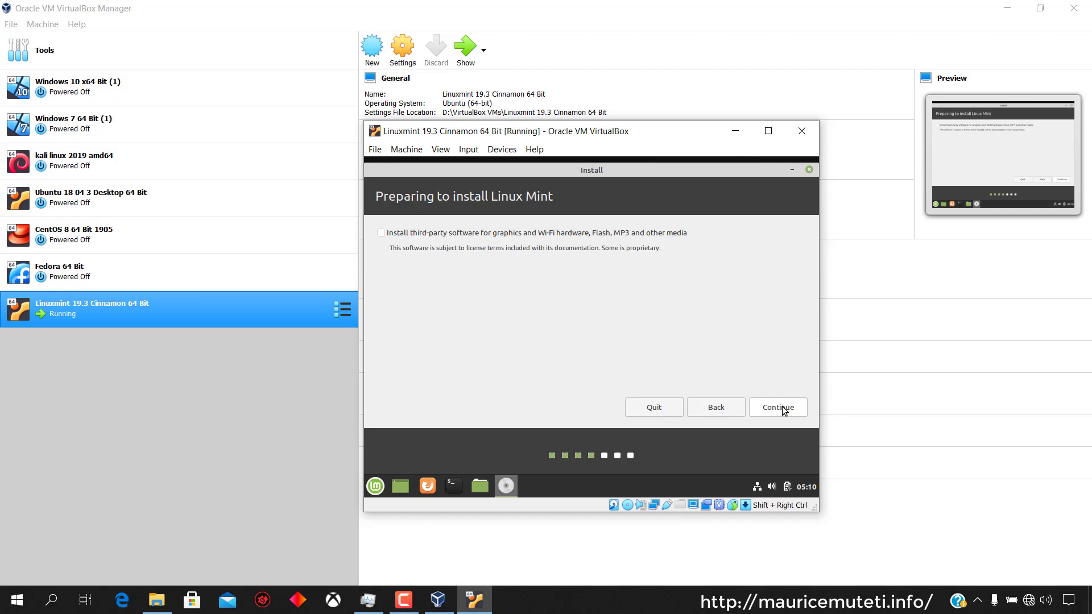
click(383, 234)
click(769, 411)
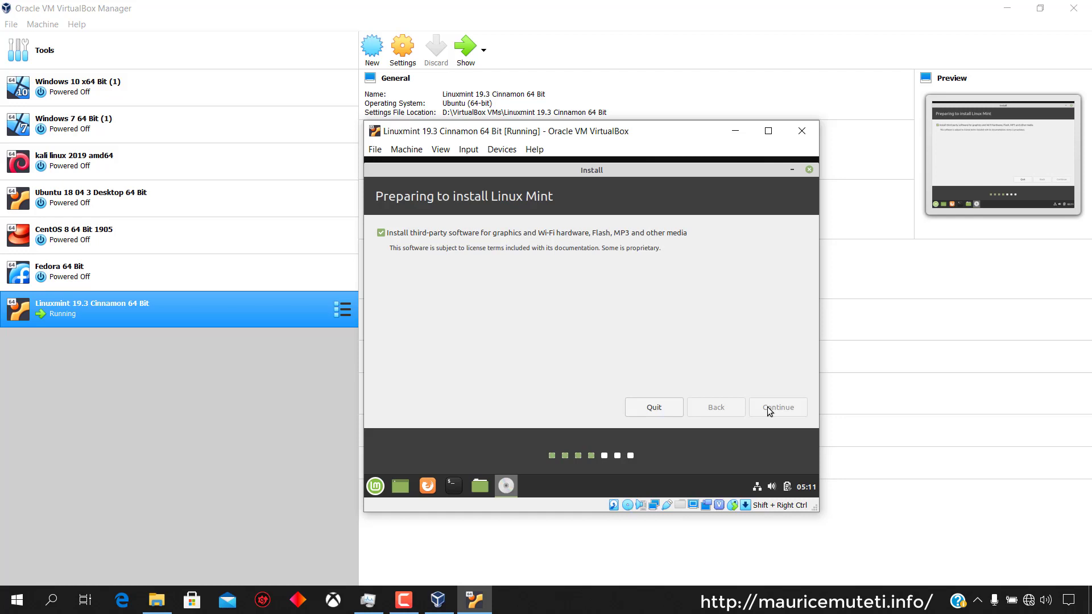
click(768, 409)
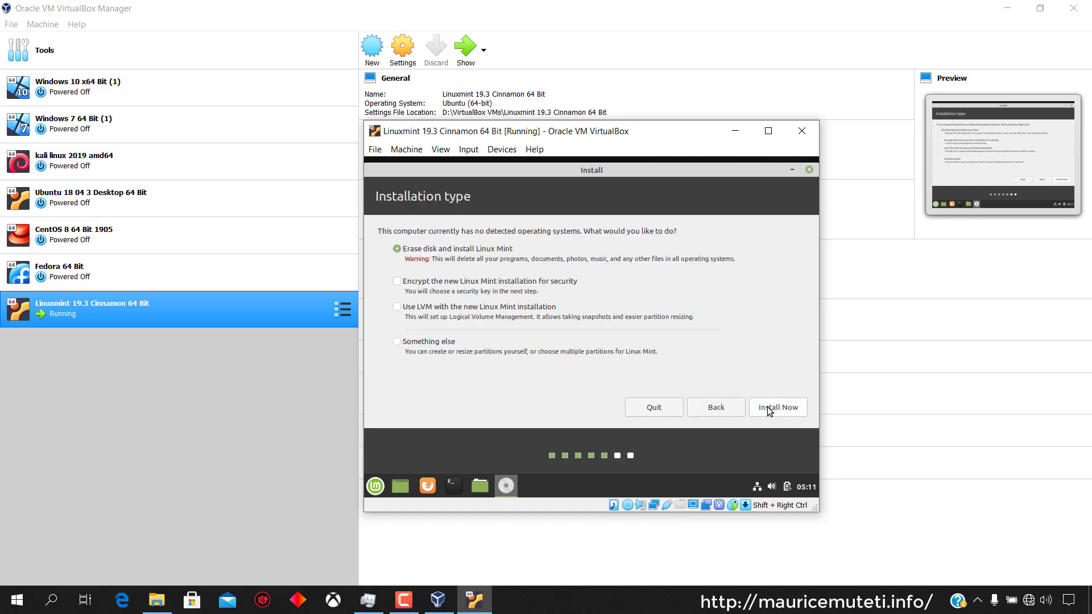
- Install with Erase disk and install Linux Mint, accept writing the disk changes and keep New York as the location
click(769, 409)
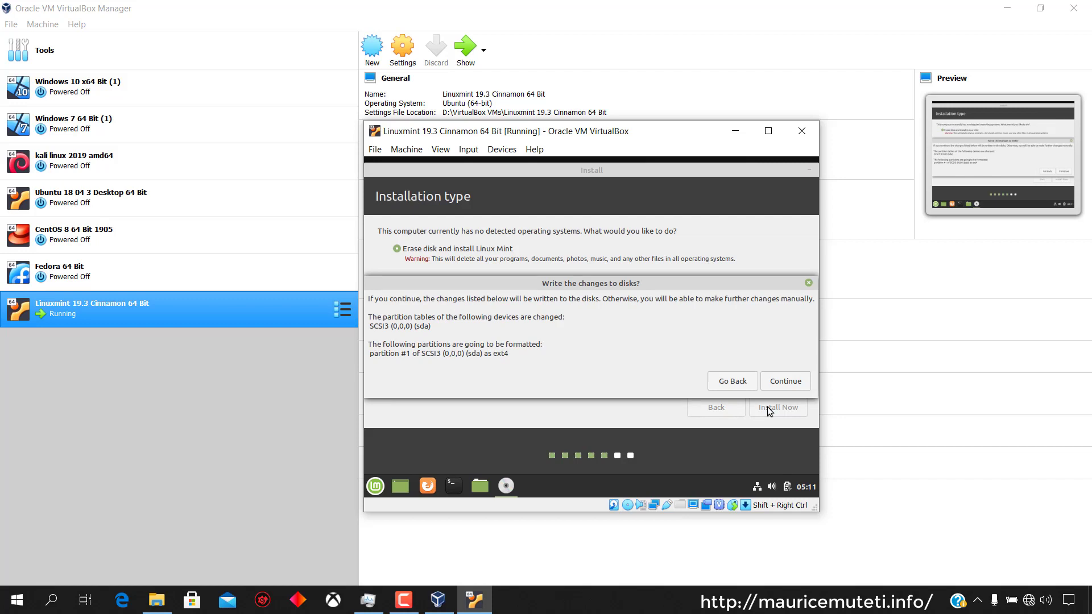
click(795, 381)
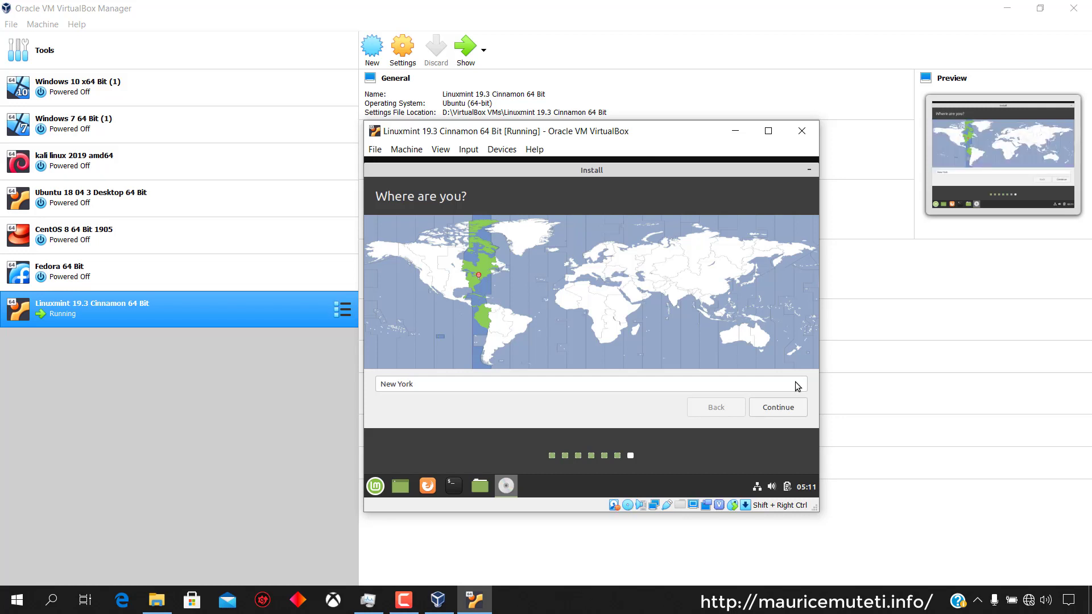
click(780, 407)
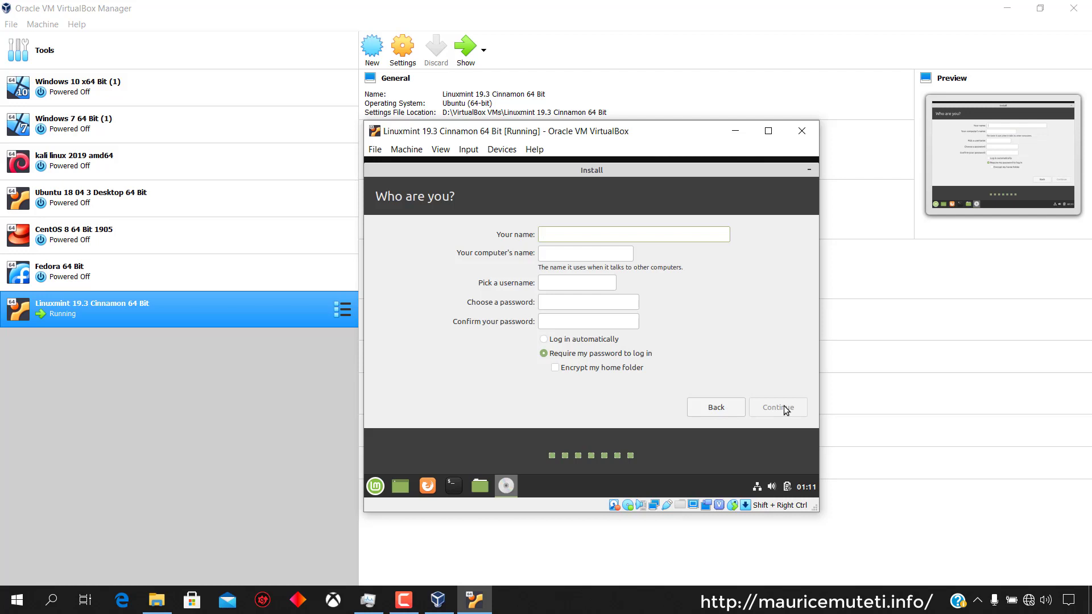
- Enter the user's name and the account password with its confirmation, require the password at login, and continue the installation
text(sdr)
click(575, 301)
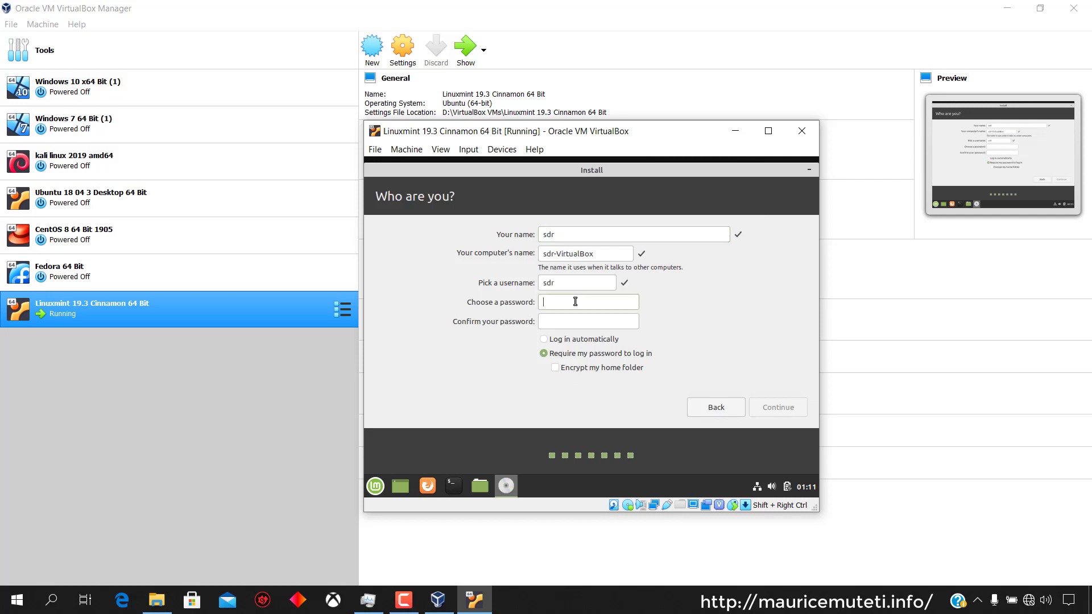
text(********)
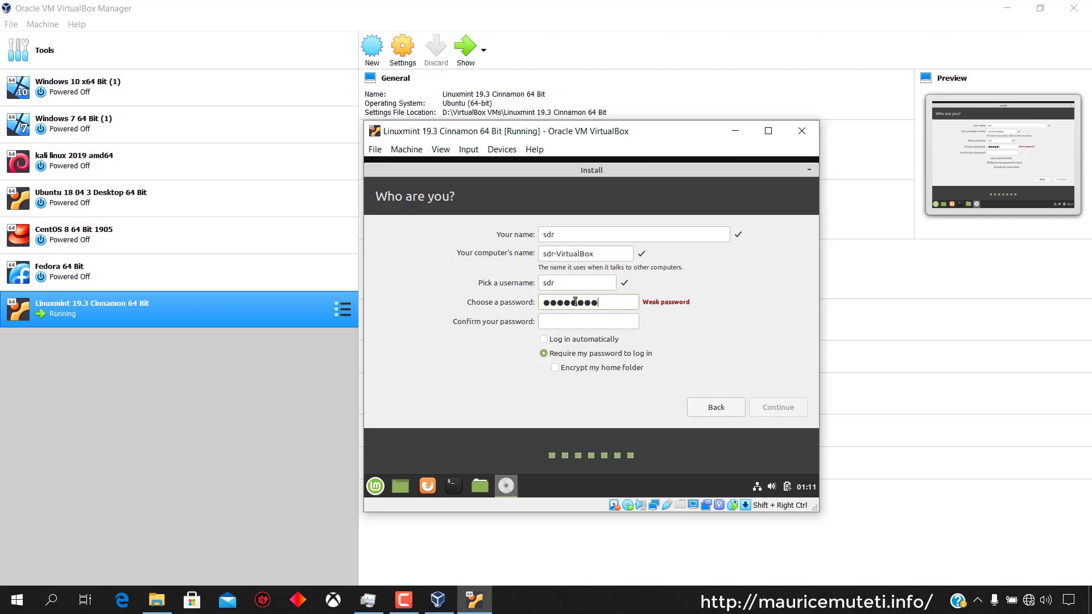
click(606, 319)
text(********)
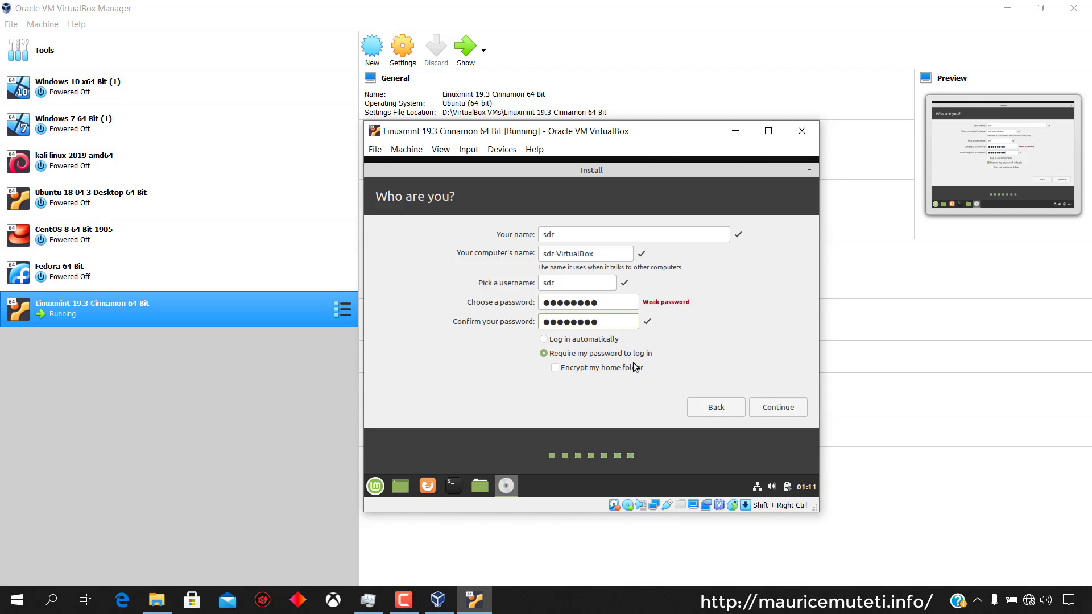
click(780, 408)
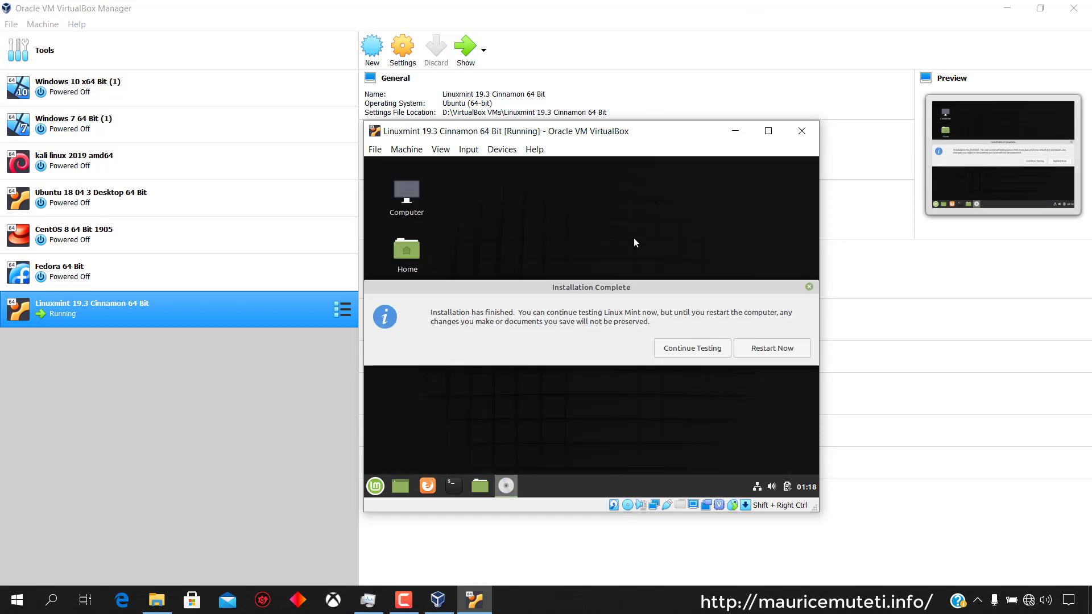
- Restart the virtual machine into the installed system and log in with the account password
click(772, 349)
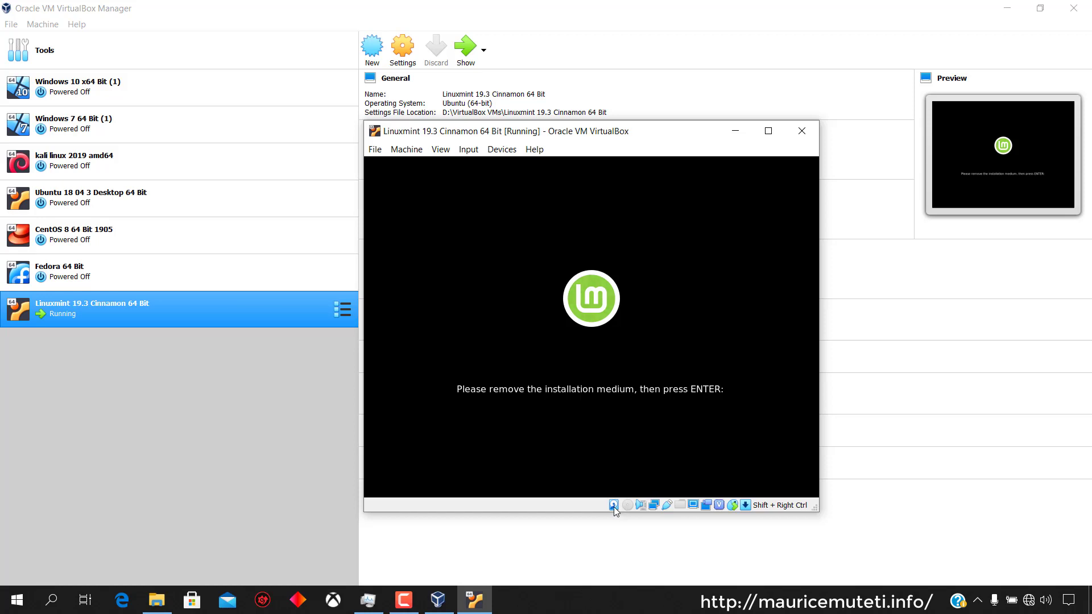
mouse_move(611, 508)
key(Return)
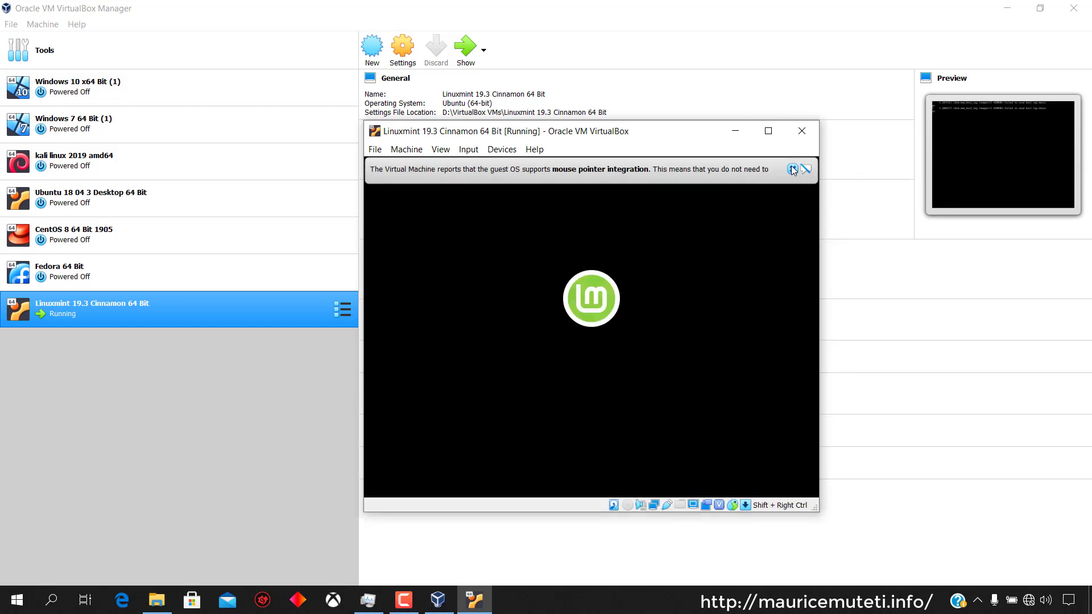
click(793, 169)
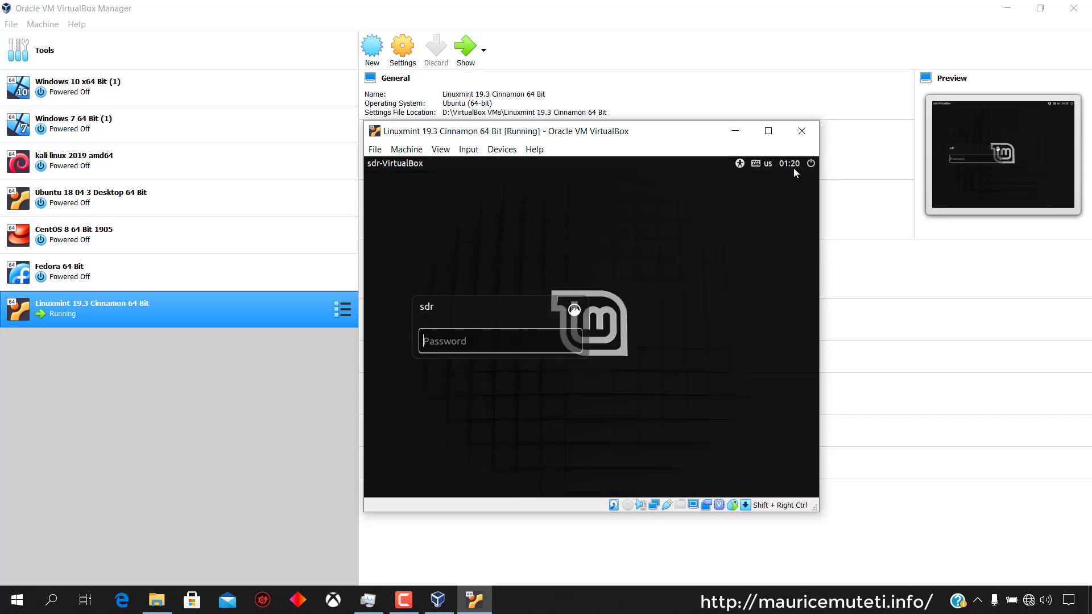
text(••••••••)
key(Return)
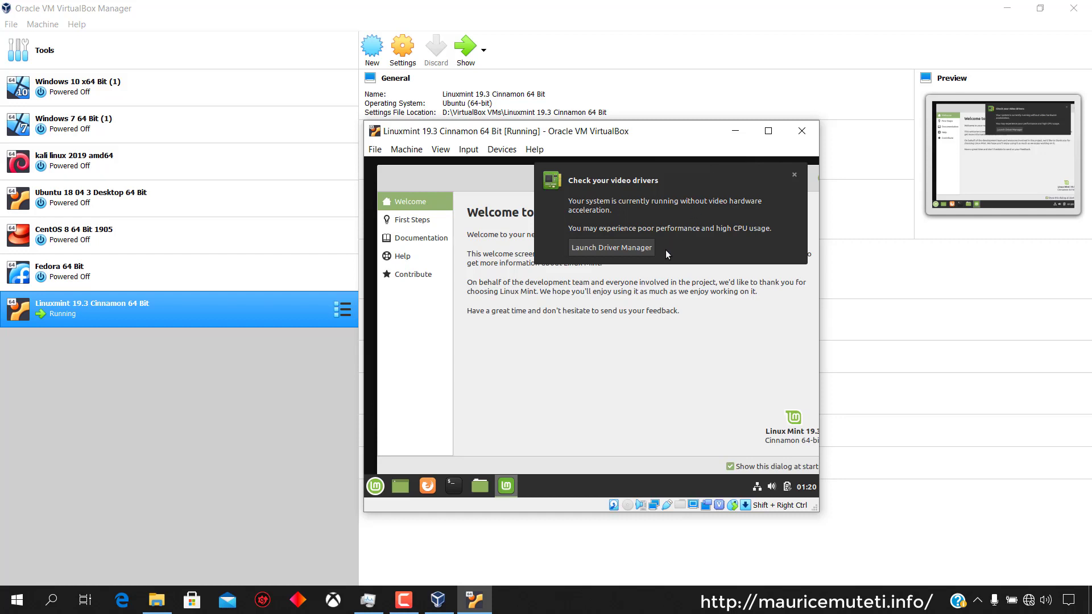
- Check the video drivers in Driver Manager, authenticating with the account password, and close it
click(627, 252)
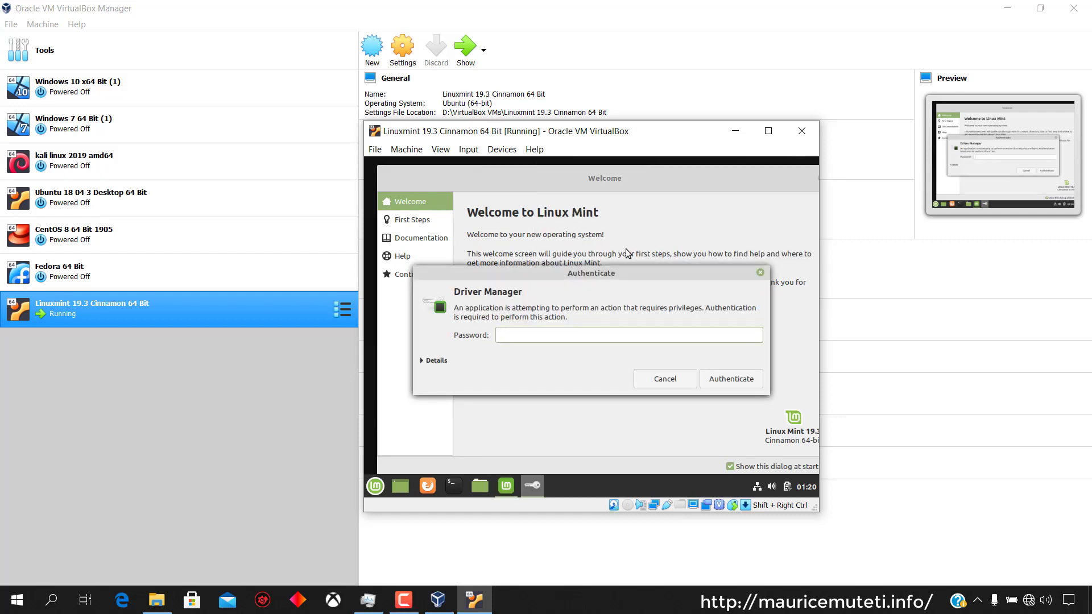
text(••••••••)
key(Return)
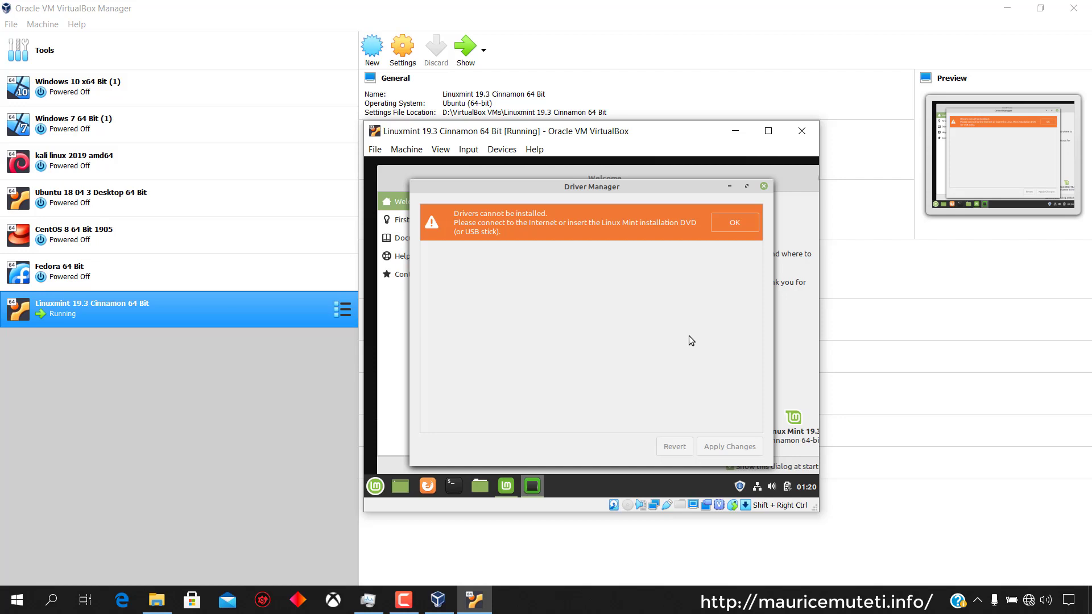
click(763, 186)
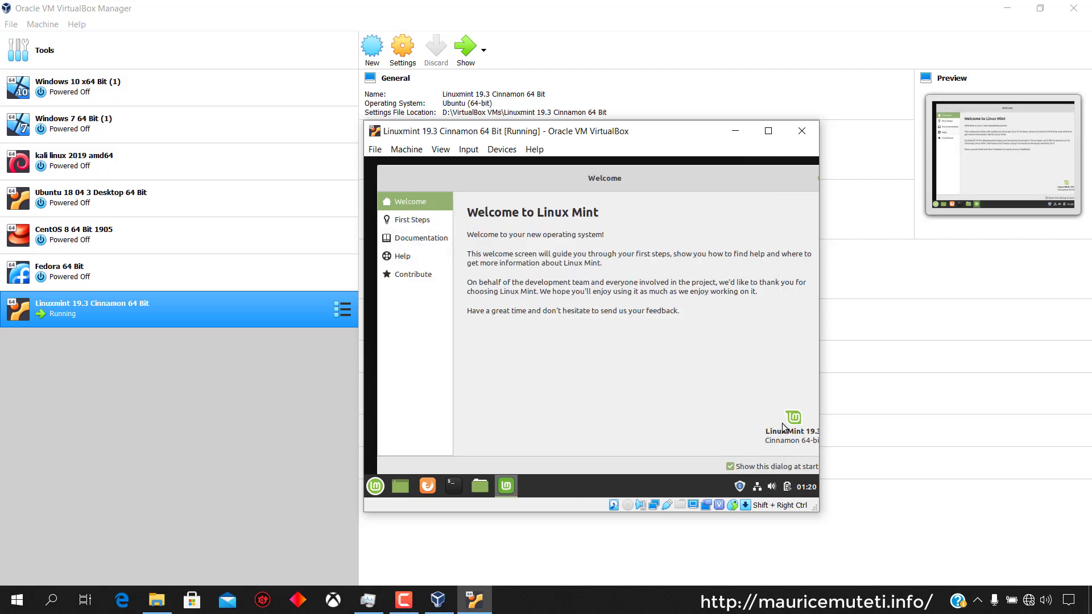
- Maximize the virtual machine window and close the Linux Mint Welcome window
click(768, 131)
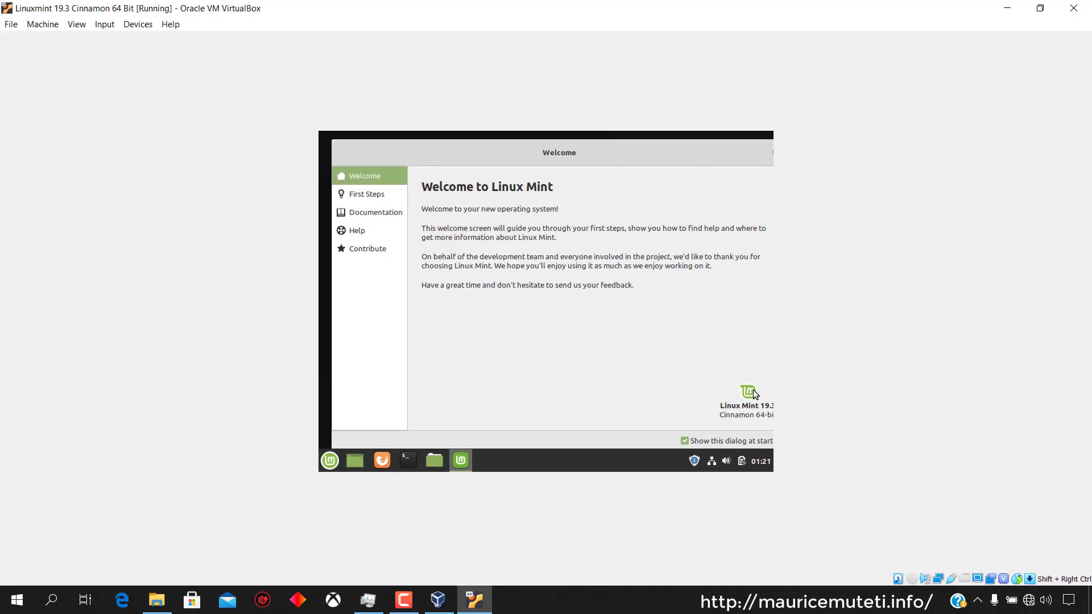
mouse_move(674, 153)
mouse_down()
mouse_move(621, 149)
mouse_move(658, 151)
mouse_up()
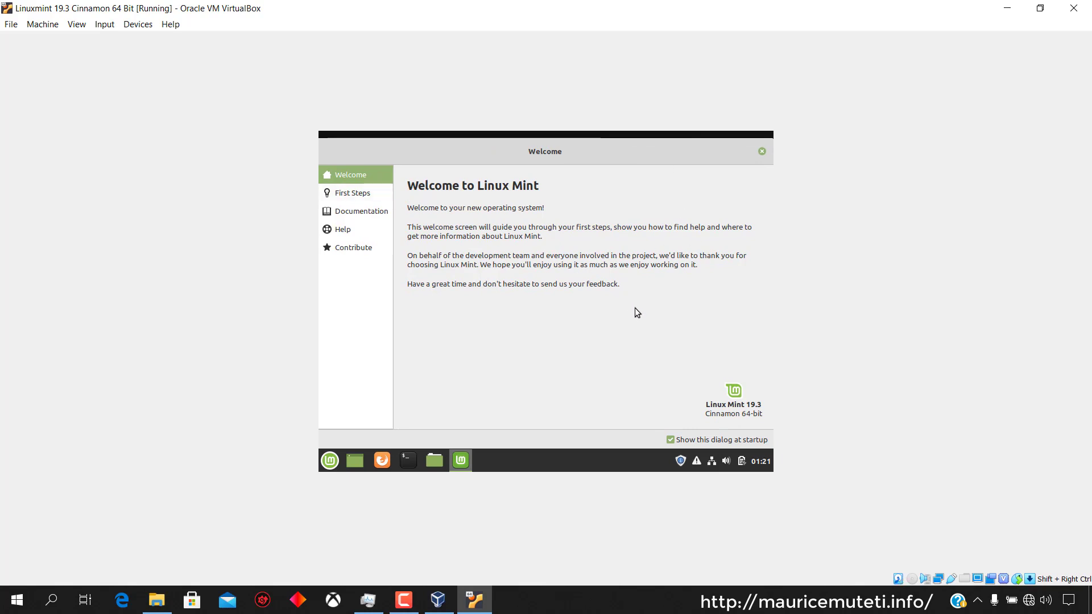
mouse_move(707, 151)
mouse_down()
mouse_move(675, 151)
mouse_move(707, 155)
mouse_up()
click(763, 151)
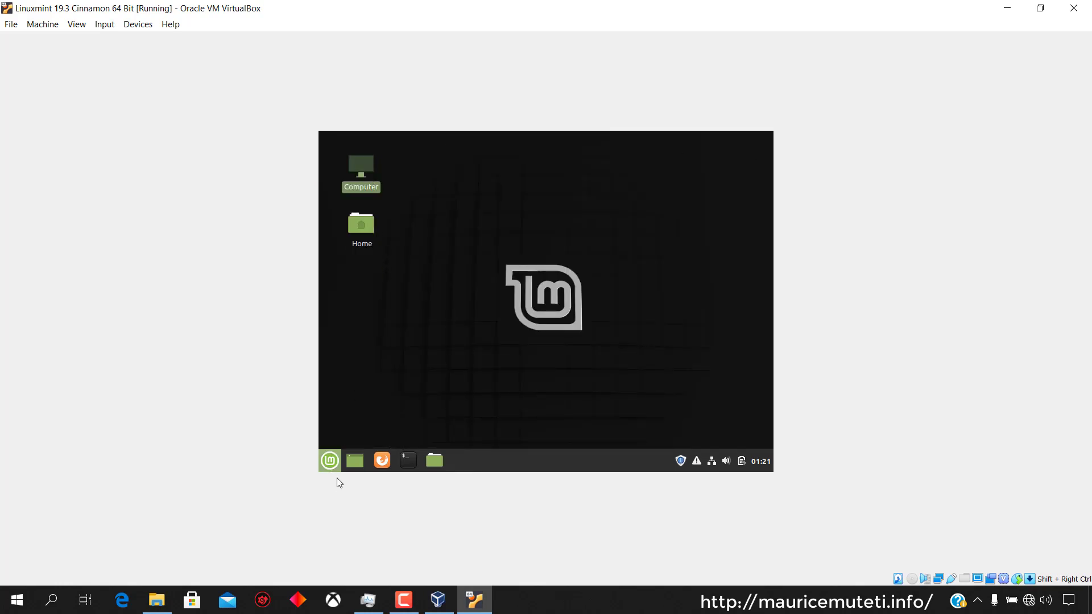
- Open a terminal window in the installed Linux Mint system
click(330, 462)
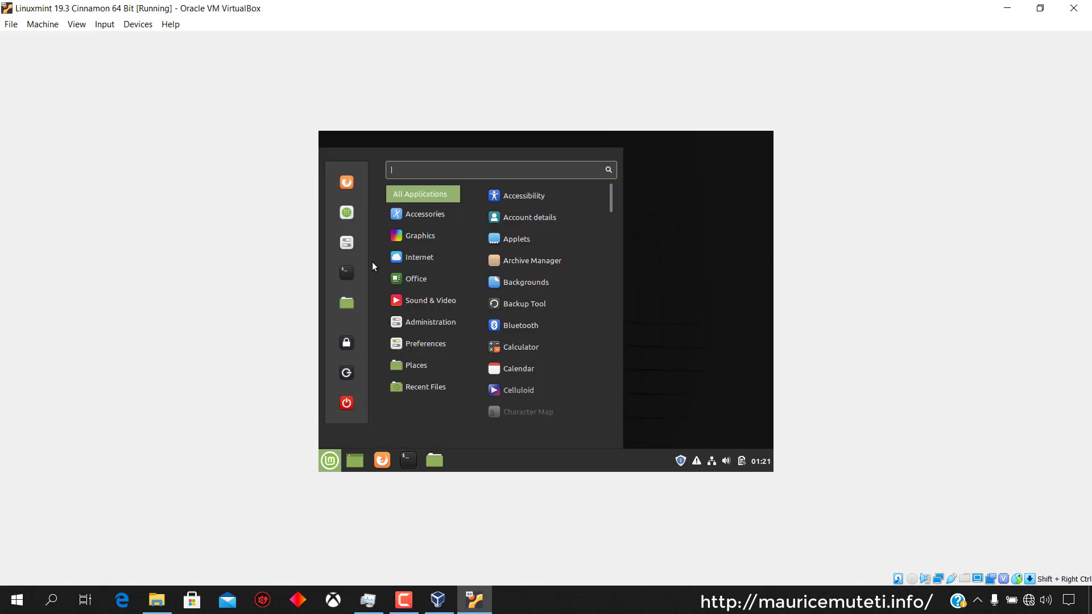
click(350, 274)
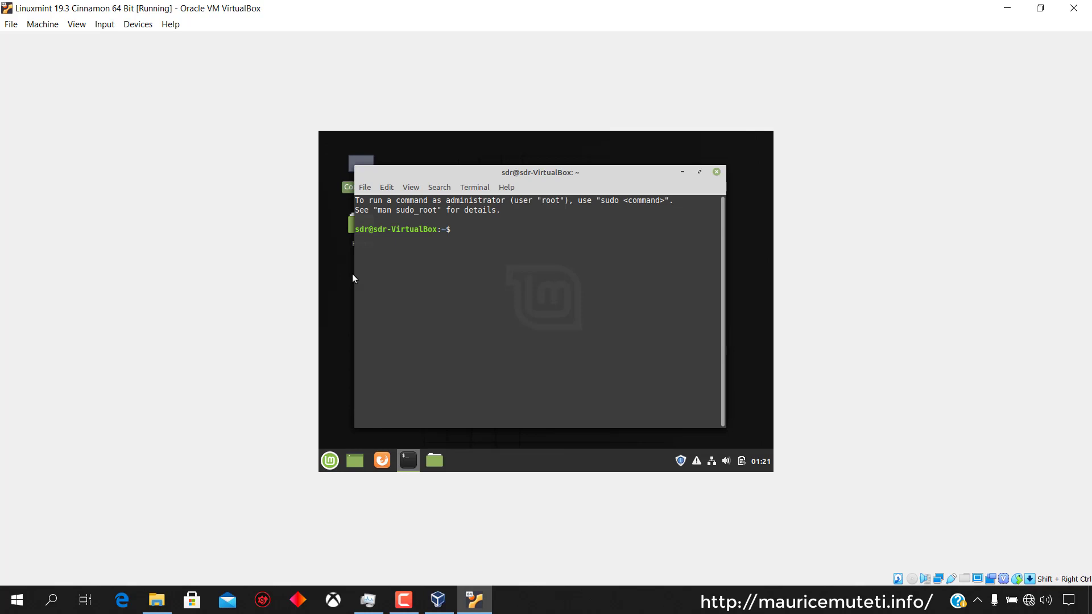
- List the contents of the home folder in the terminal with ls
text(ld)
key(BackSpace)
text(s)
key(Return)
- Change to the Downloads folder with cd and list its contents with dir
text(cd)
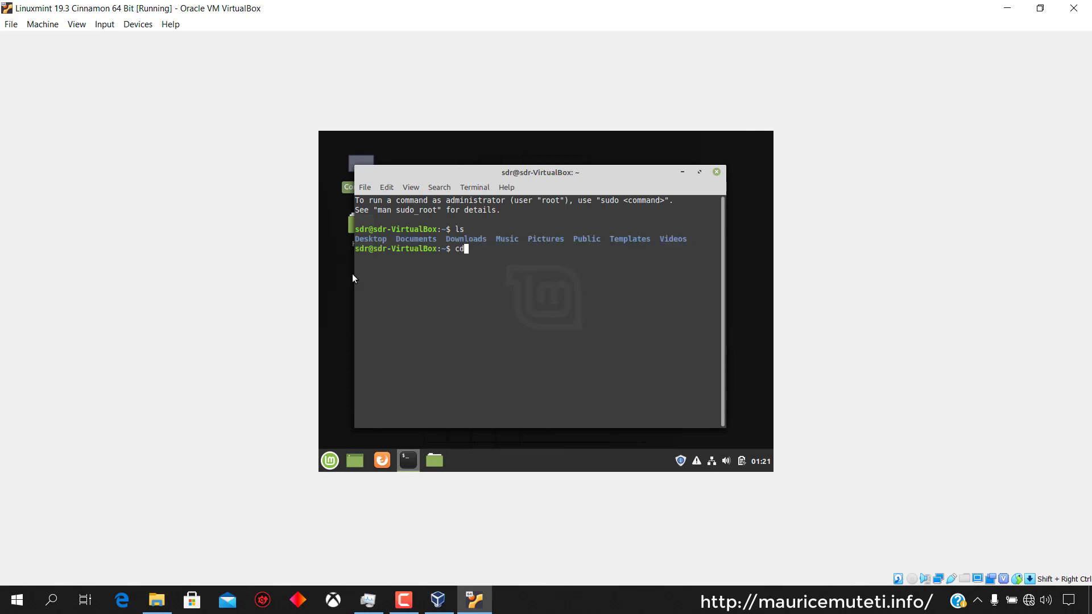
text( Downloads)
key(Return)
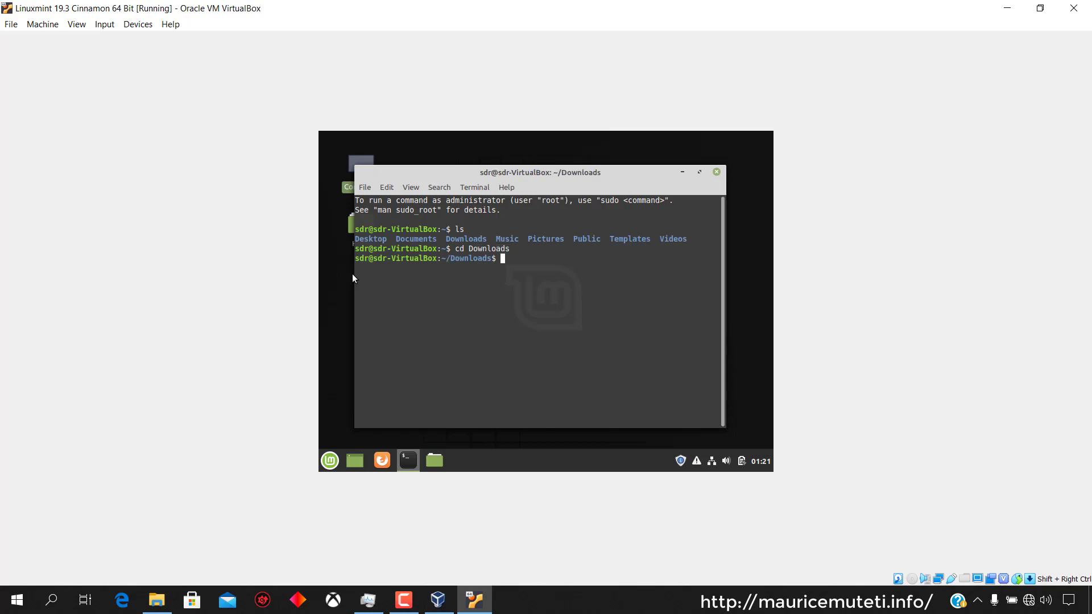
text(dir)
key(Return)
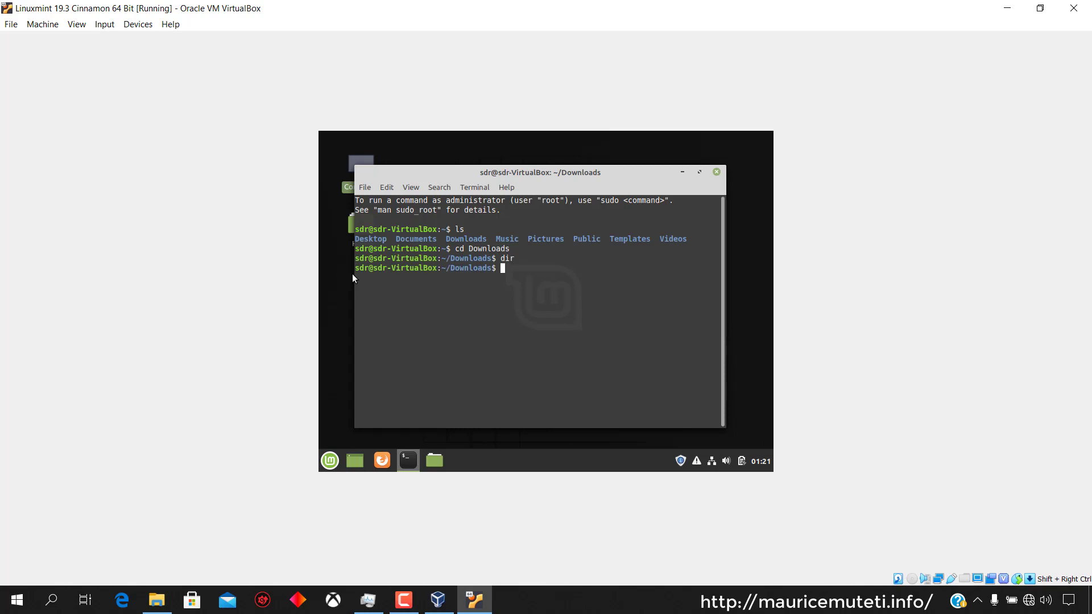
- Return to the home folder with cd and list its contents with dir
text(cd)
key(Return)
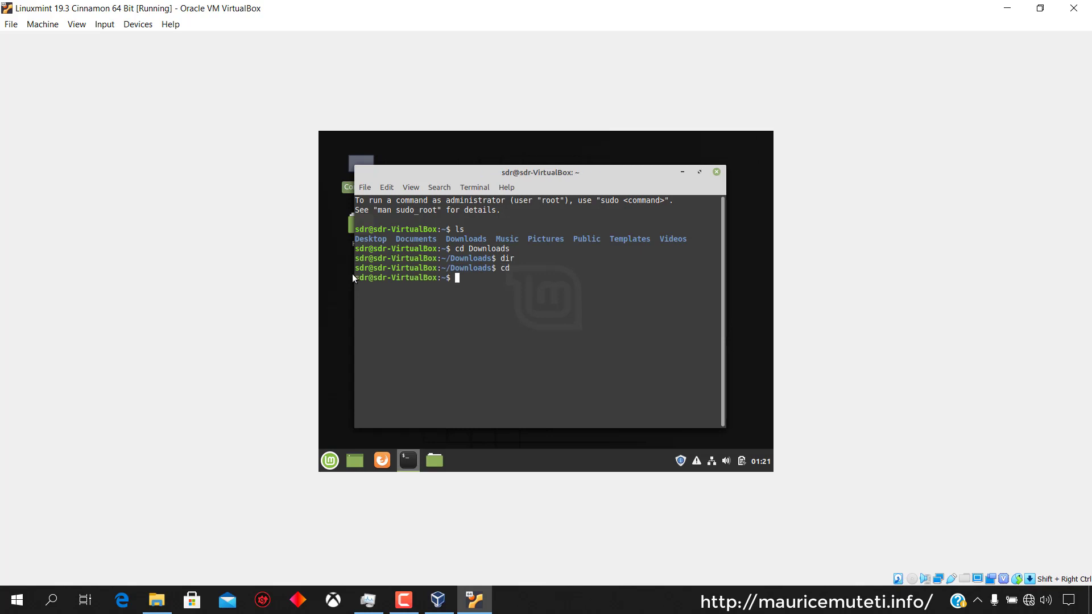
text(dir)
key(Return)
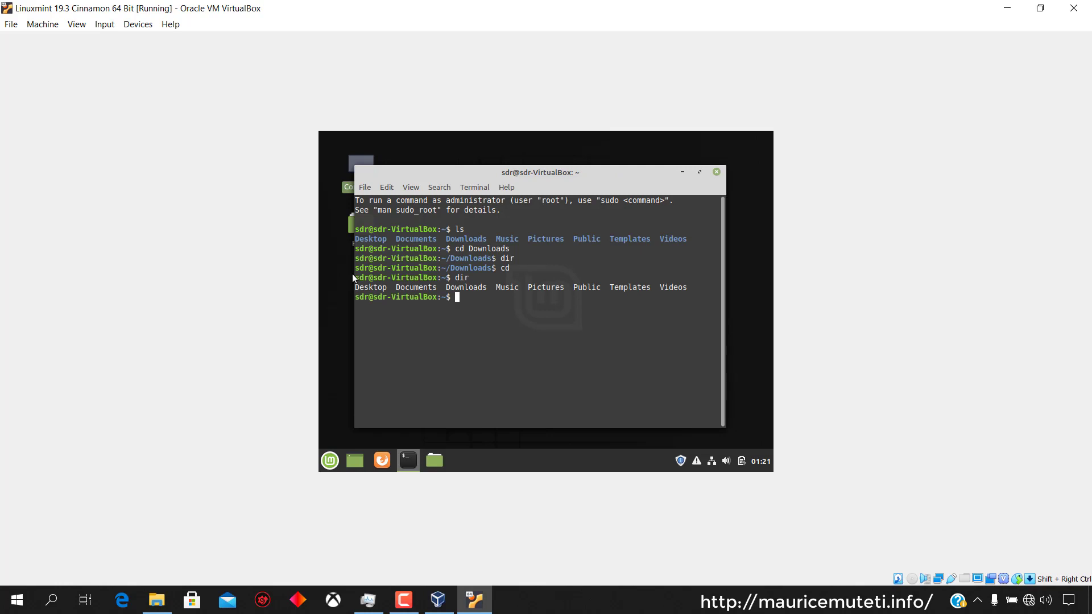
- Close the terminal session with exit and shut down the Linux Mint system
text(exit)
key(Return)
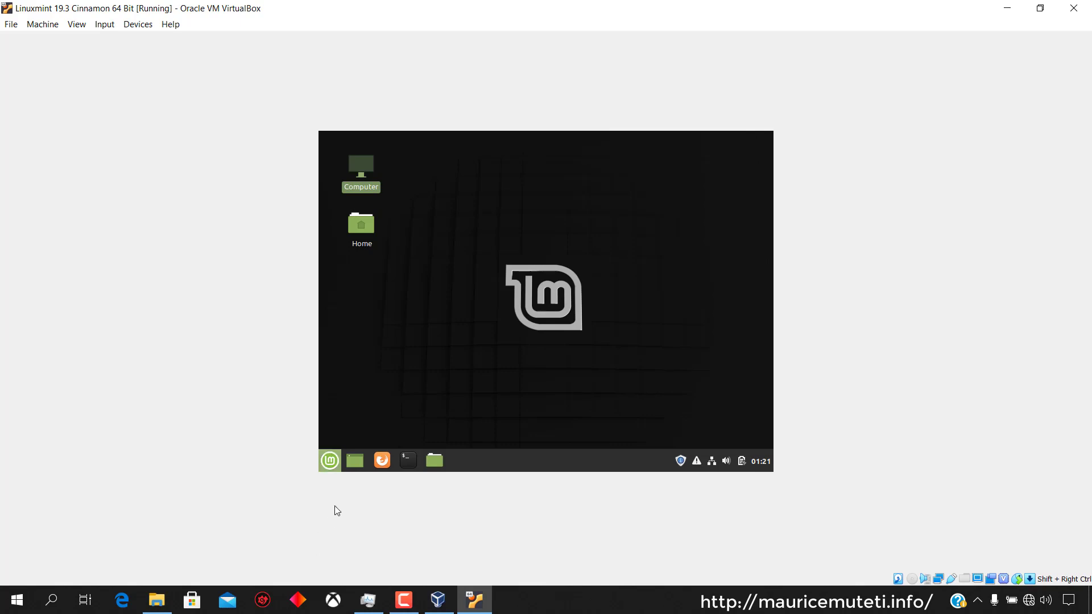
click(334, 462)
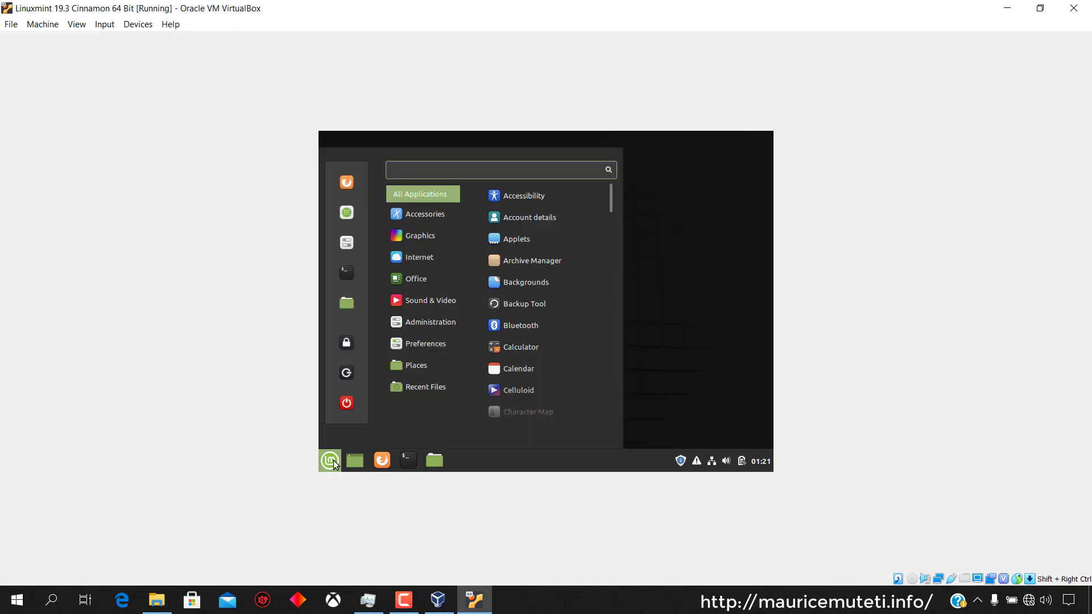
click(347, 405)
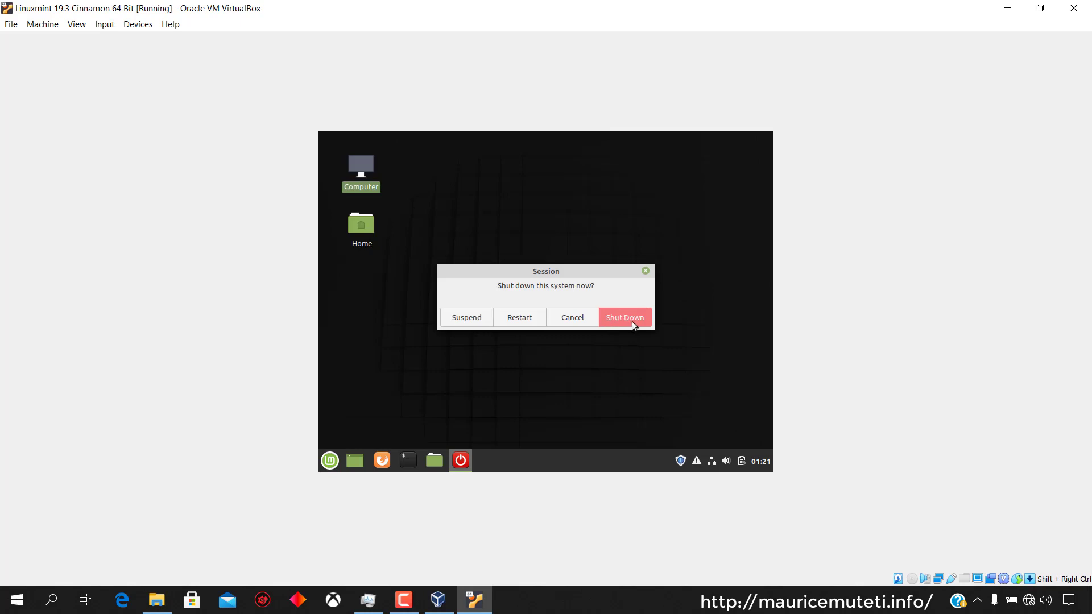
click(632, 321)
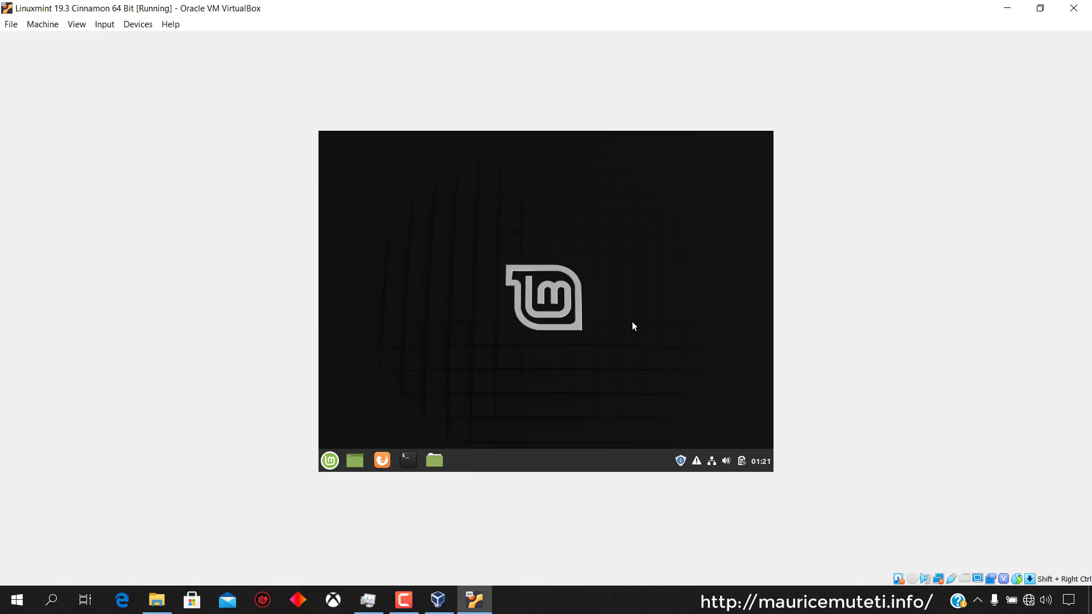